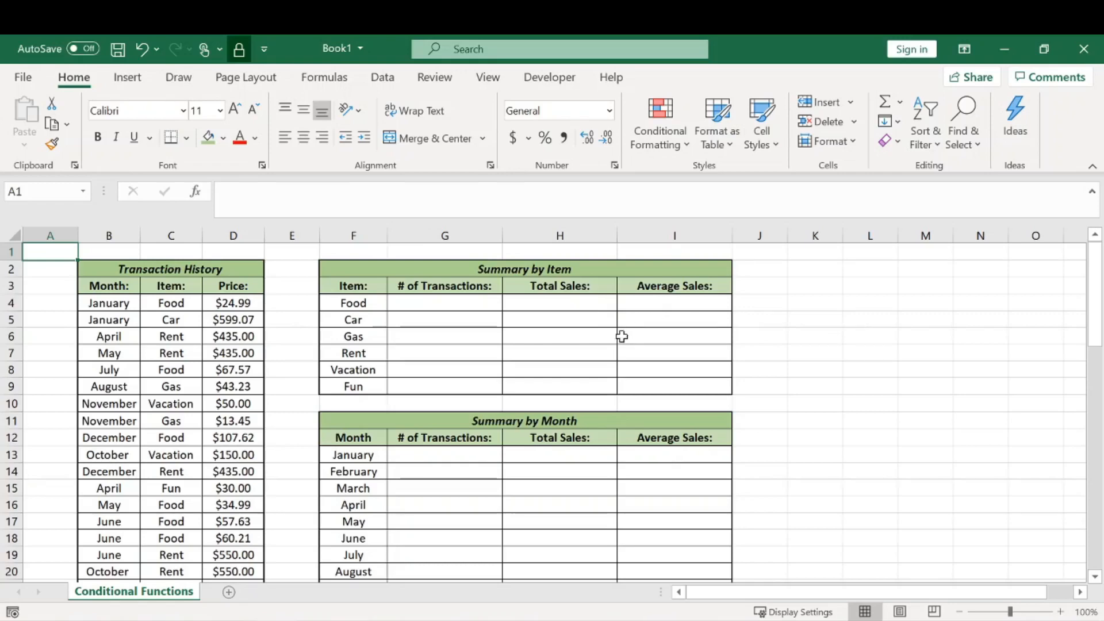
Examine the Transaction History table, going through its month, item and price columns.
{"action": "left_click_drag", "start_coordinate": [78, 270], "coordinate": [690, 572]}
{"action": "left_click", "coordinate": [870, 369]}
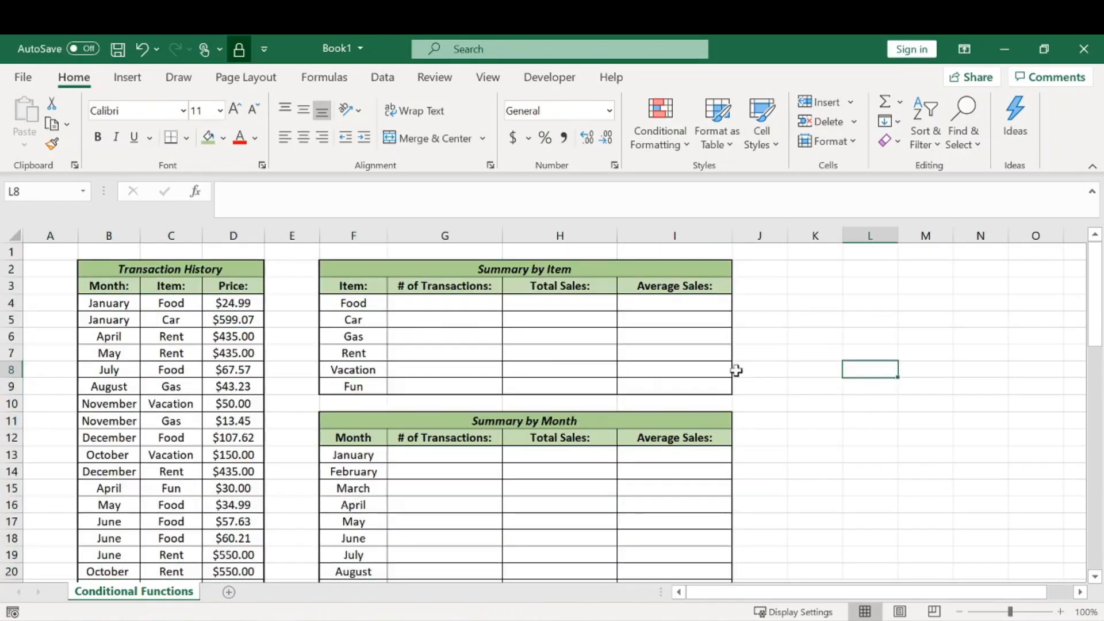
{"action": "left_click", "coordinate": [169, 271]}
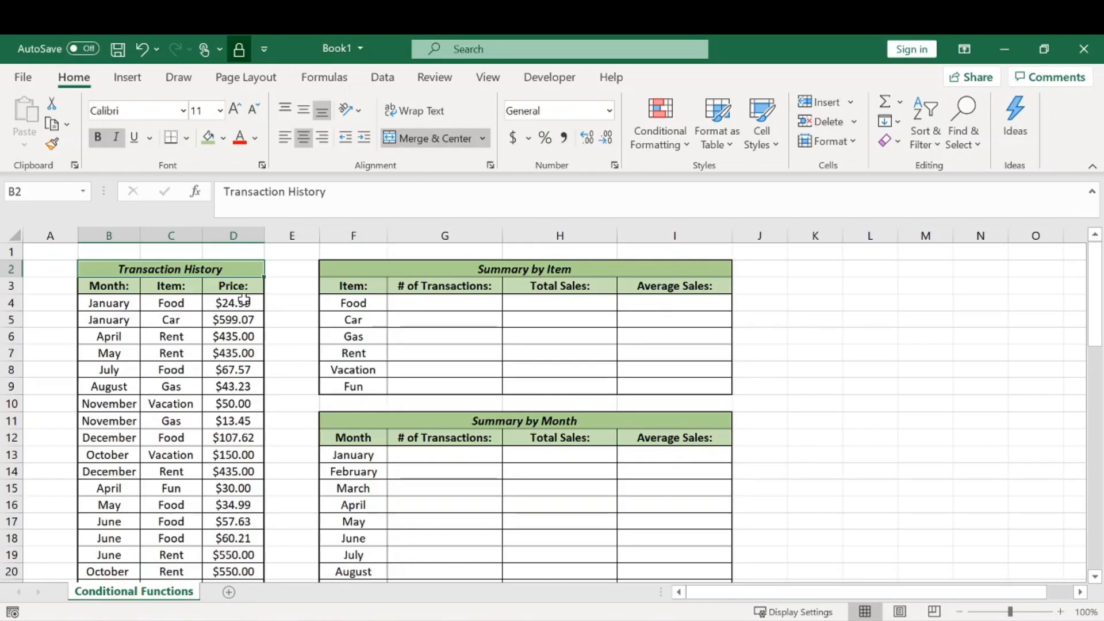
{"action": "scroll", "coordinate": [196, 368], "scroll_direction": "down", "scroll_amount": 8}
{"action": "scroll", "coordinate": [172, 383], "scroll_direction": "up", "scroll_amount": 8}
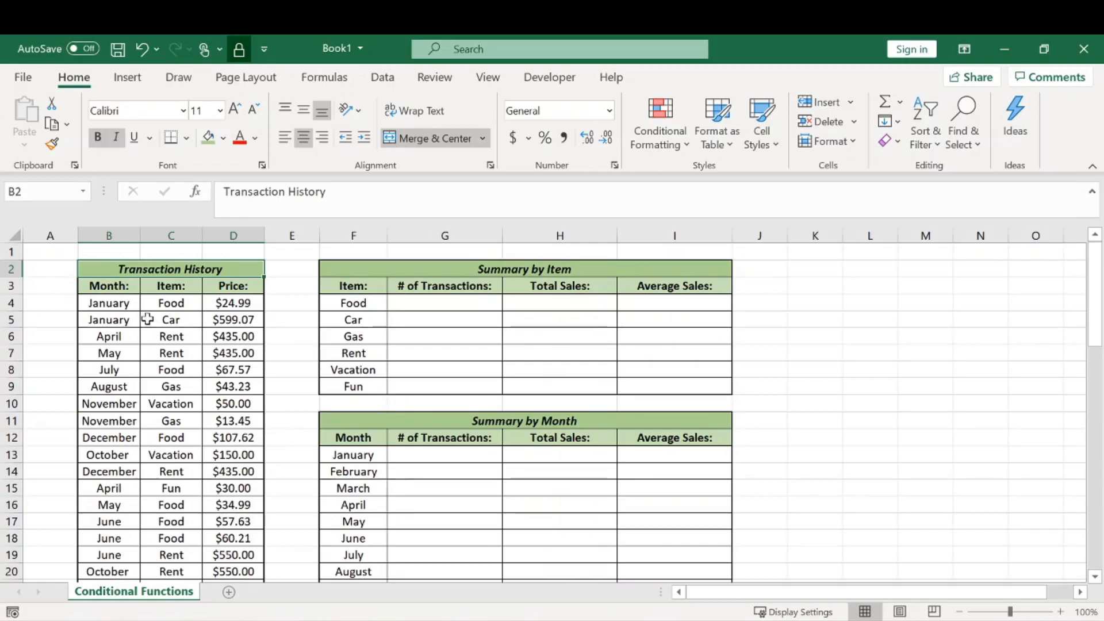
{"action": "left_click", "coordinate": [117, 299]}
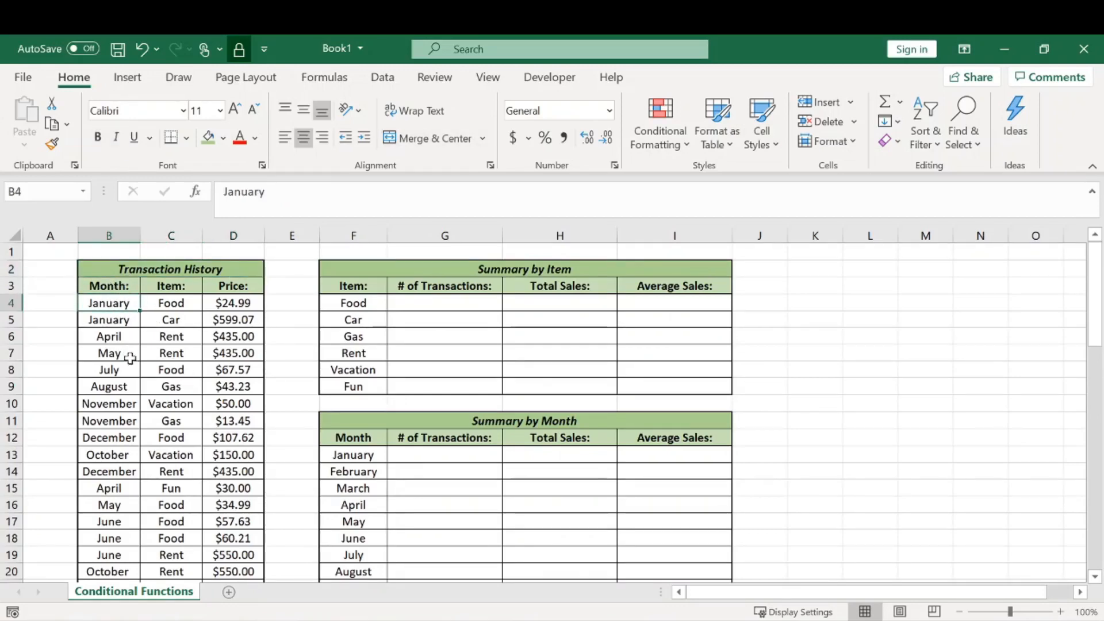
{"action": "left_click", "coordinate": [172, 303]}
{"action": "left_click_drag", "start_coordinate": [239, 305], "coordinate": [237, 405]}
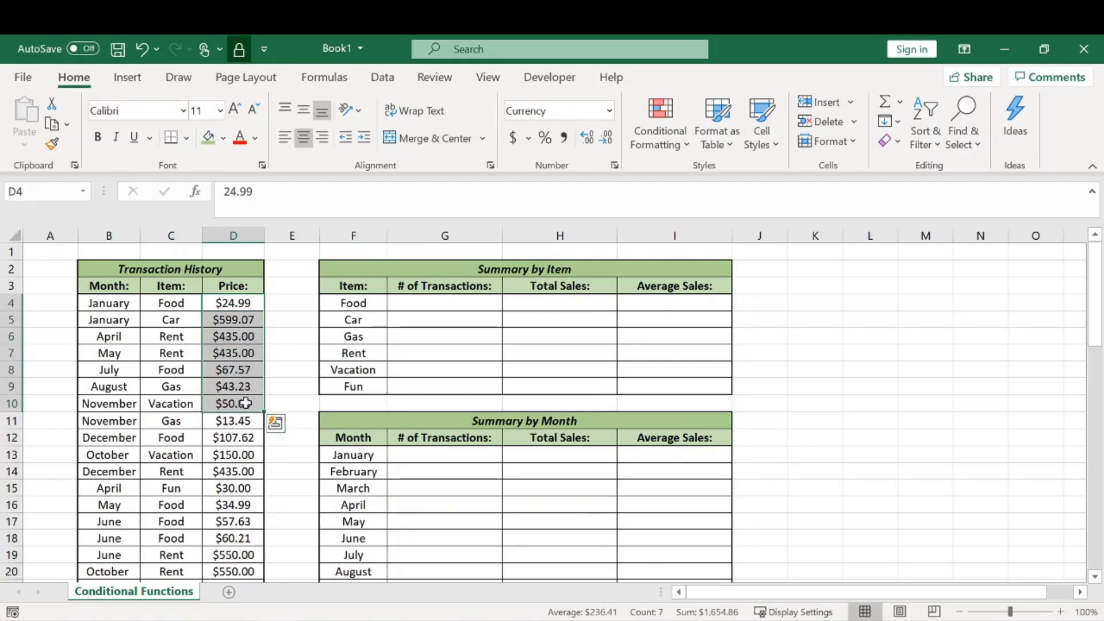
{"action": "left_click", "coordinate": [289, 353]}
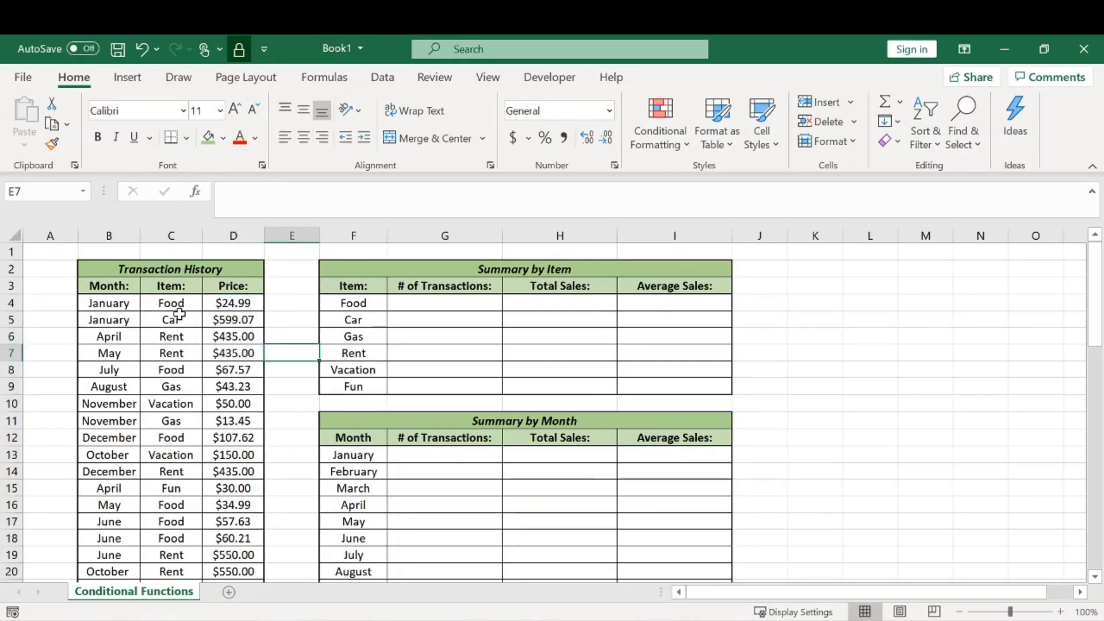
Examine the Summary by Item table's item list and its empty transaction count, total sales and average sales columns.
{"action": "left_click", "coordinate": [454, 308]}
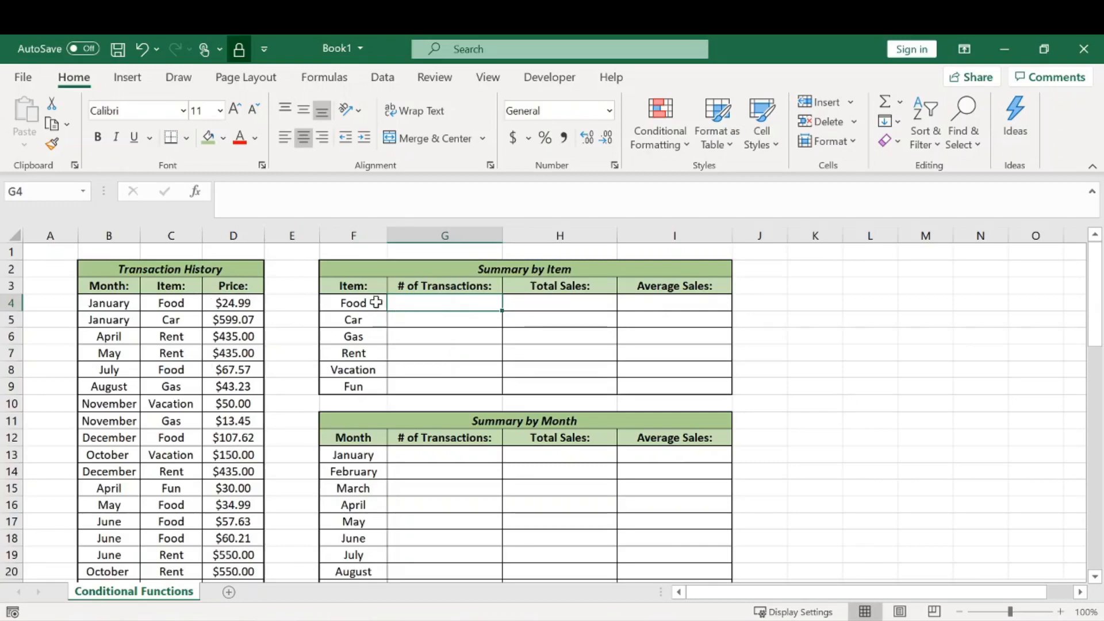
{"action": "left_click", "coordinate": [426, 285]}
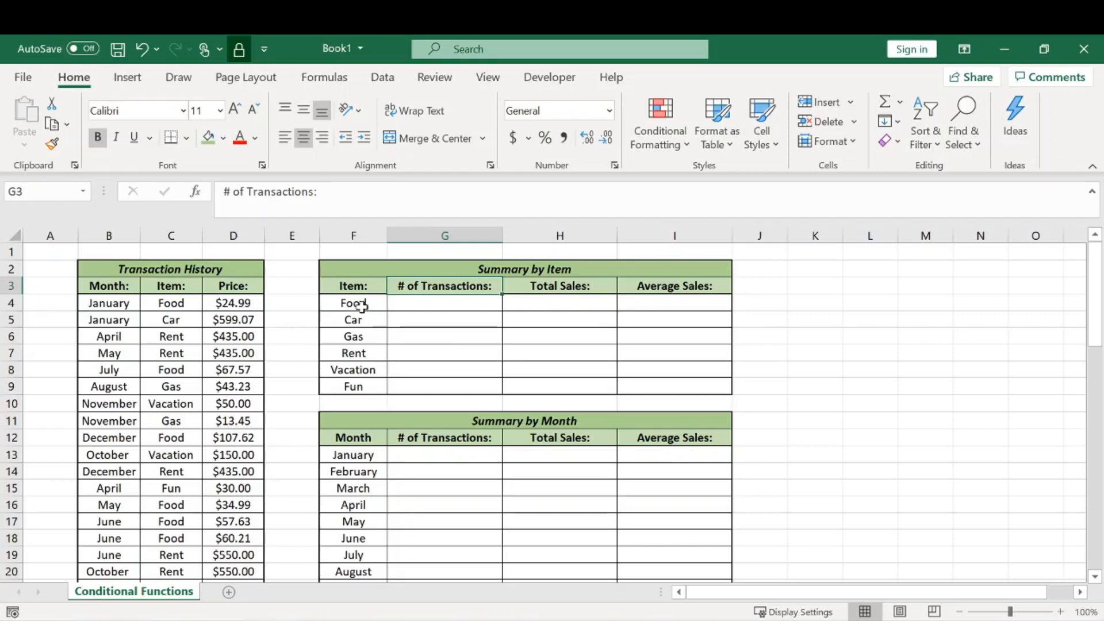
{"action": "left_click_drag", "start_coordinate": [362, 306], "coordinate": [360, 386]}
{"action": "left_click_drag", "start_coordinate": [576, 302], "coordinate": [508, 385]}
{"action": "left_click_drag", "start_coordinate": [365, 306], "coordinate": [360, 387]}
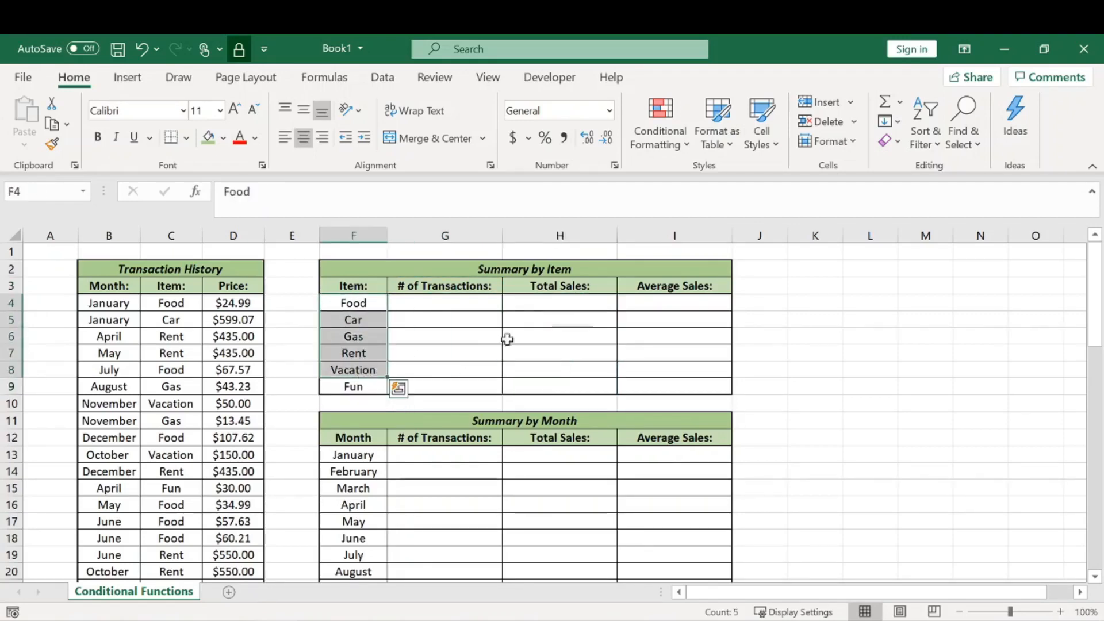
{"action": "left_click_drag", "start_coordinate": [661, 301], "coordinate": [659, 387]}
{"action": "left_click_drag", "start_coordinate": [368, 320], "coordinate": [365, 386]}
{"action": "left_click", "coordinate": [402, 338]}
{"action": "left_click_drag", "start_coordinate": [373, 303], "coordinate": [370, 388]}
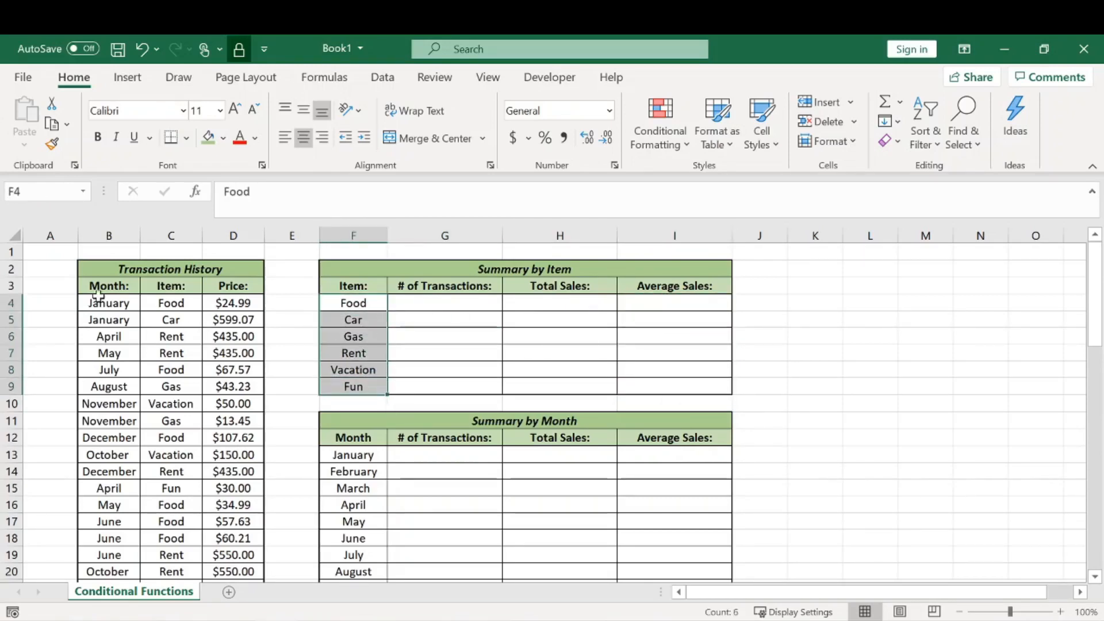
Start a COUNTIF formula in G4 with the absolute range $C$4:$C$62 from the transaction items.
{"action": "left_click", "coordinate": [463, 306]}
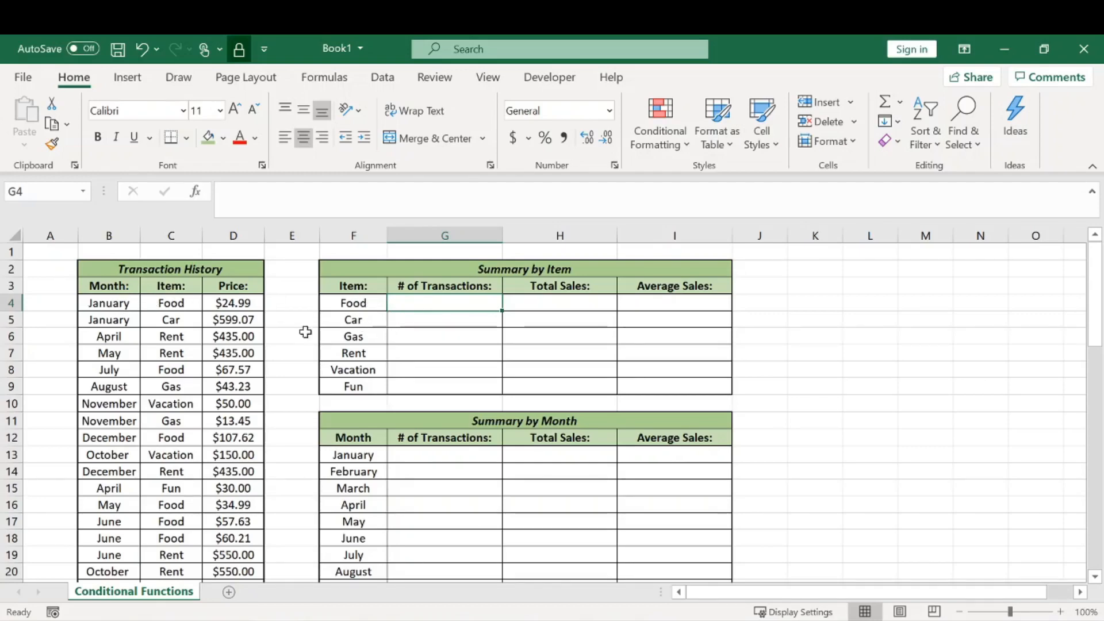
{"action": "type", "text": "=countif"}
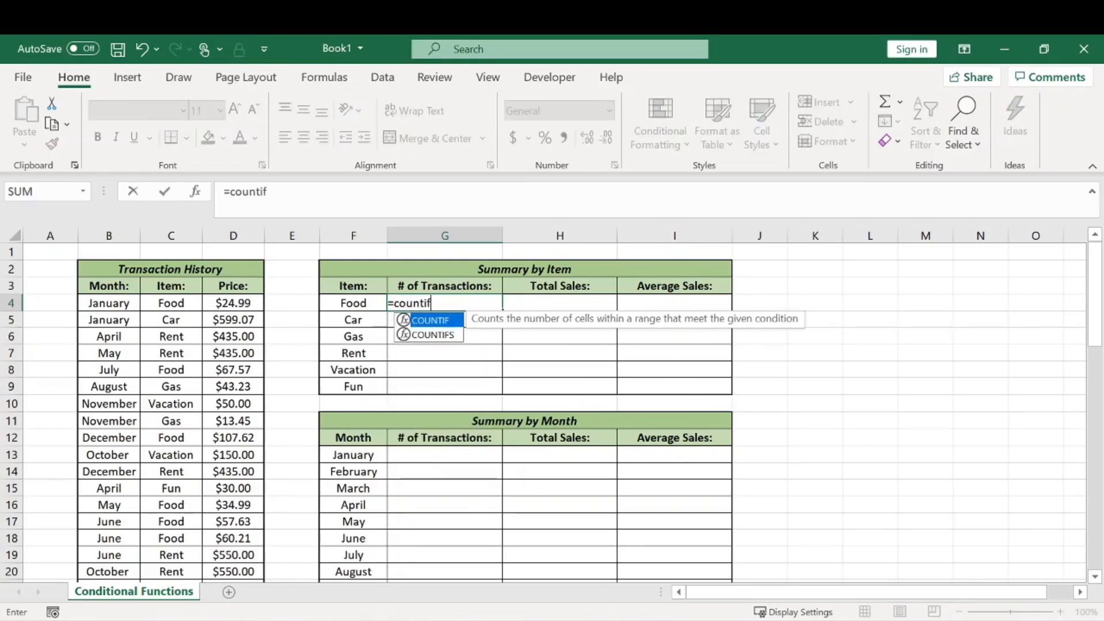
{"action": "key", "text": "Tab"}
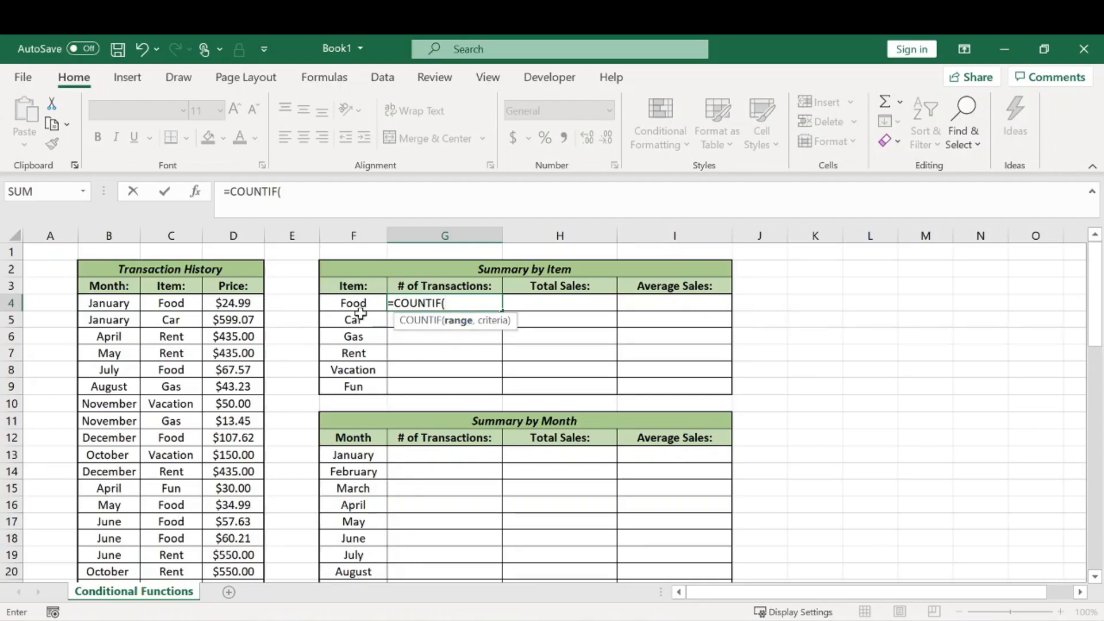
{"action": "left_click", "coordinate": [166, 301]}
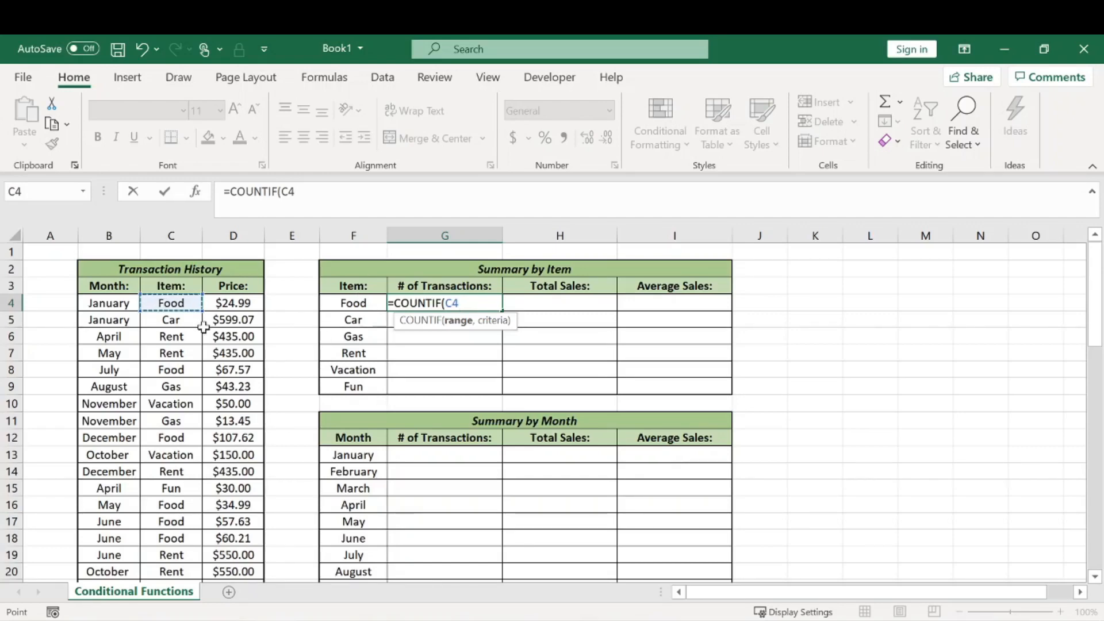
{"action": "key", "text": "ctrl+shift+Down"}
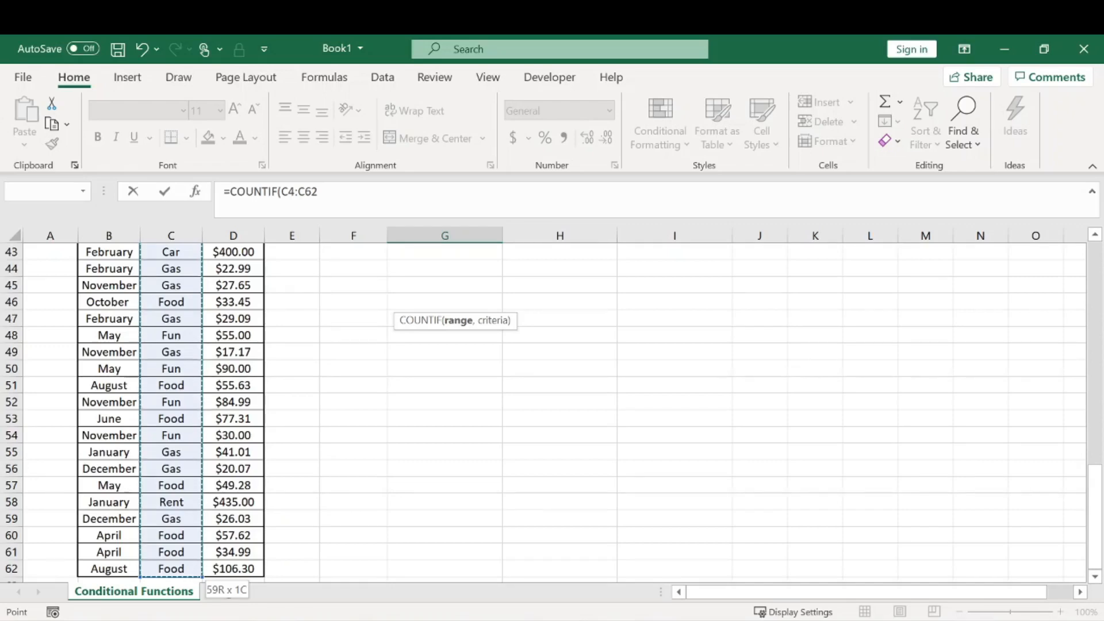
{"action": "key", "text": "F4"}
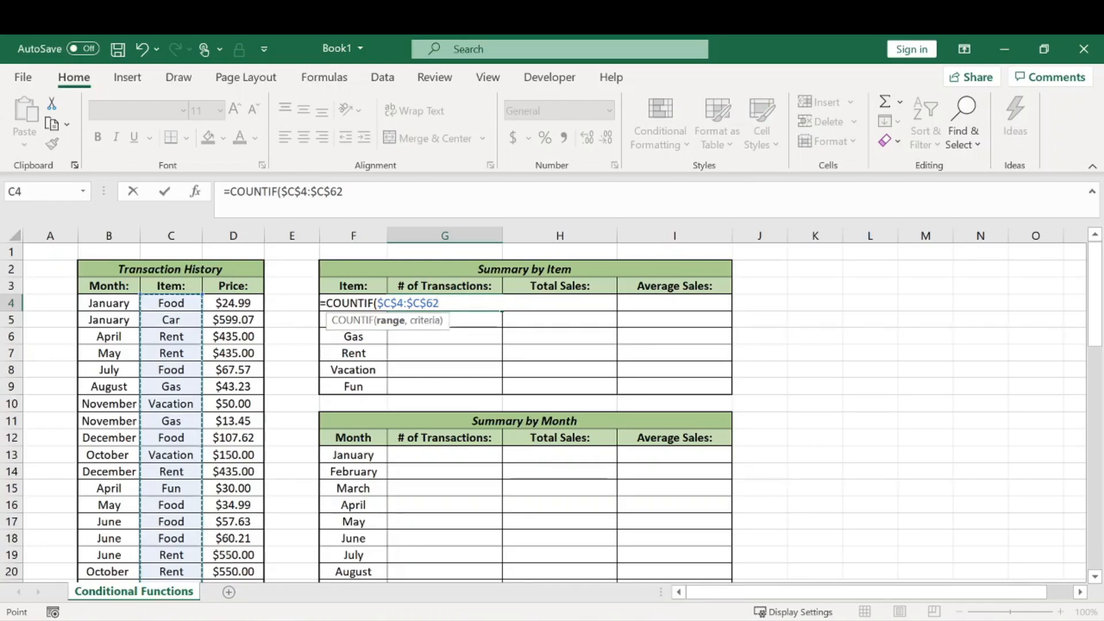
Complete G4's COUNTIF formula with the Food cell F4 as a relative criterion.
{"action": "left_click", "coordinate": [347, 192]}
{"action": "type", "text": ","}
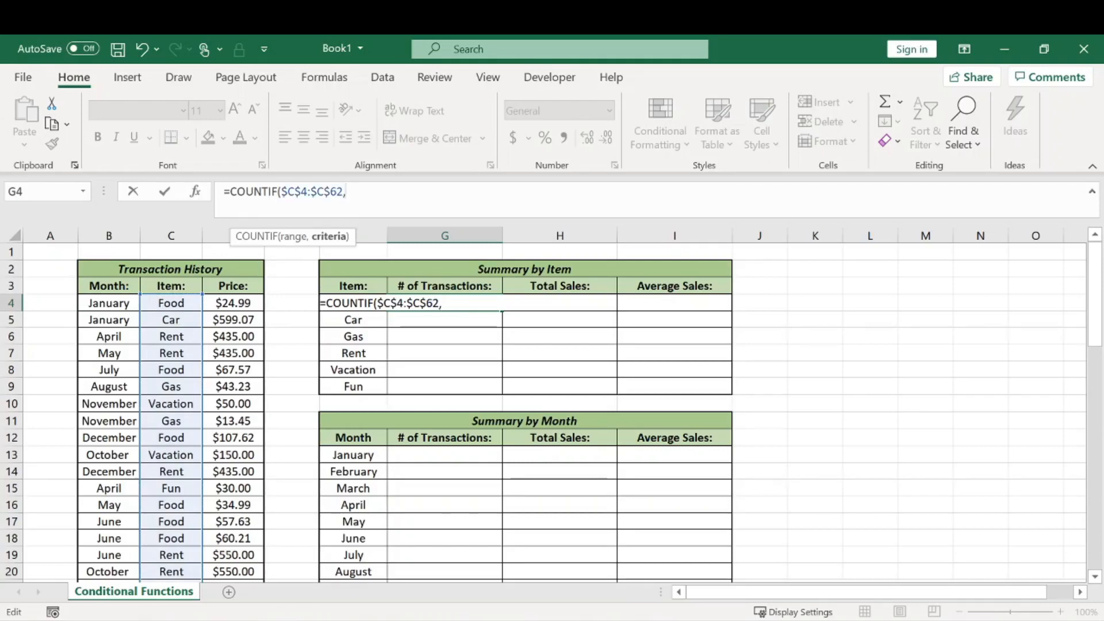
{"action": "left_click", "coordinate": [292, 303]}
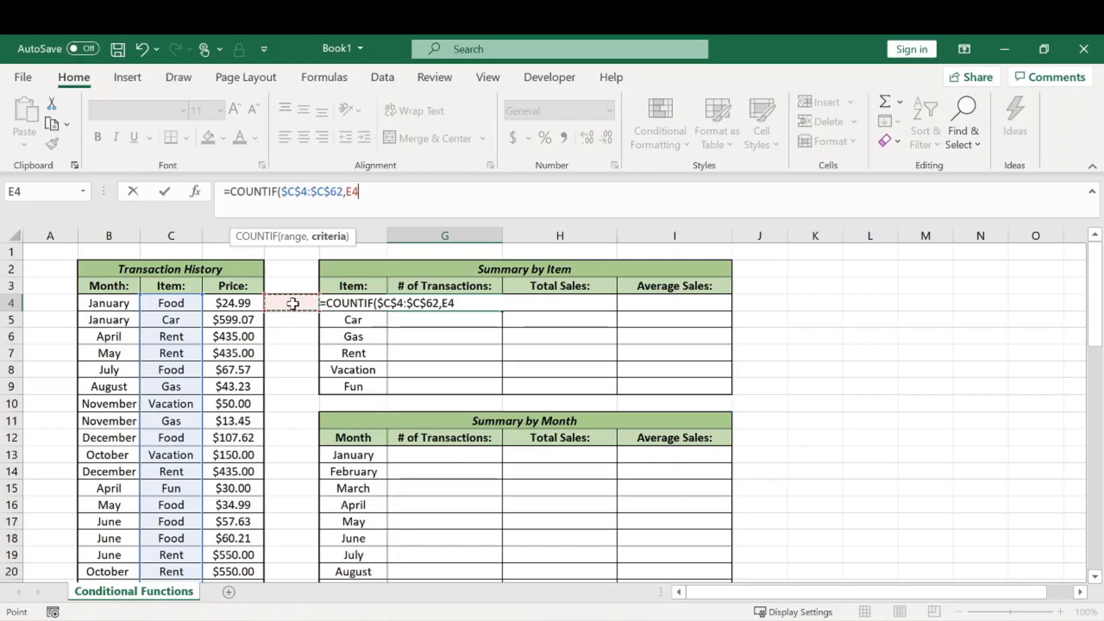
{"action": "key", "text": "Right"}
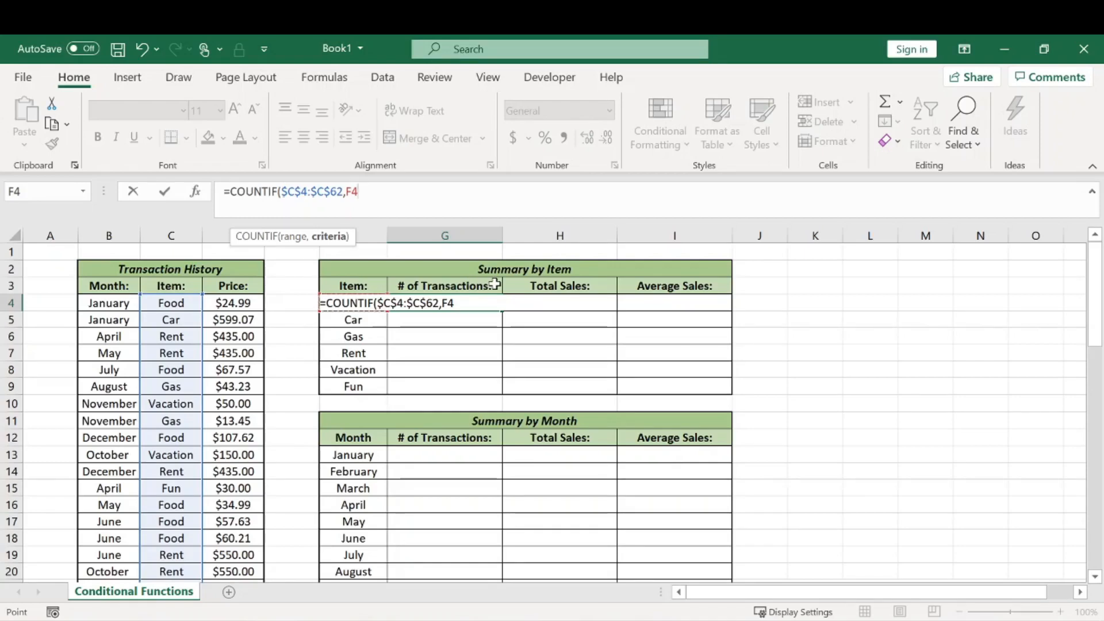
{"action": "key", "text": "ctrl+Return"}
{"action": "left_click", "coordinate": [454, 303]}
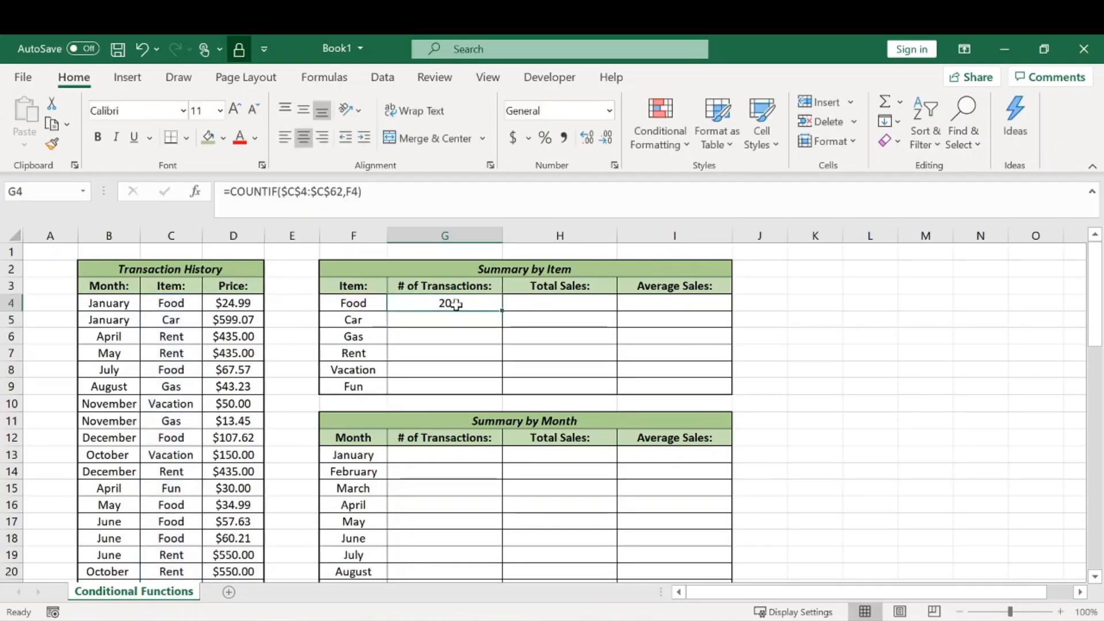
Review the transaction data and check the range and criterion references in G4's COUNTIF formula.
{"action": "left_click_drag", "start_coordinate": [117, 305], "coordinate": [230, 521]}
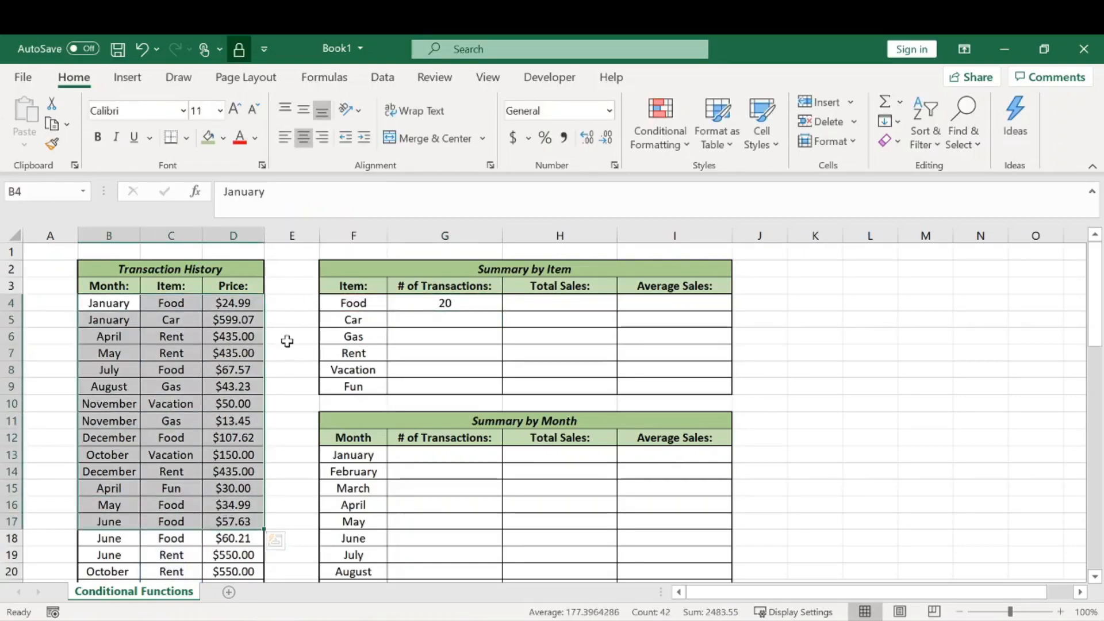
{"action": "left_click", "coordinate": [290, 339]}
{"action": "left_click", "coordinate": [118, 302]}
{"action": "left_click", "coordinate": [305, 306]}
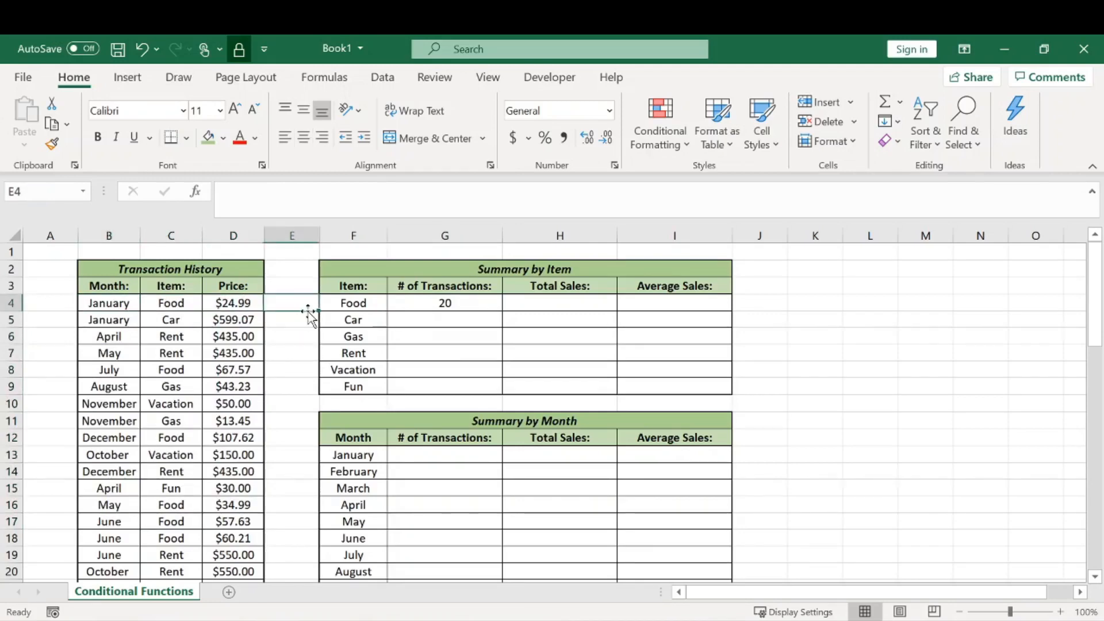
{"action": "left_click", "coordinate": [449, 303]}
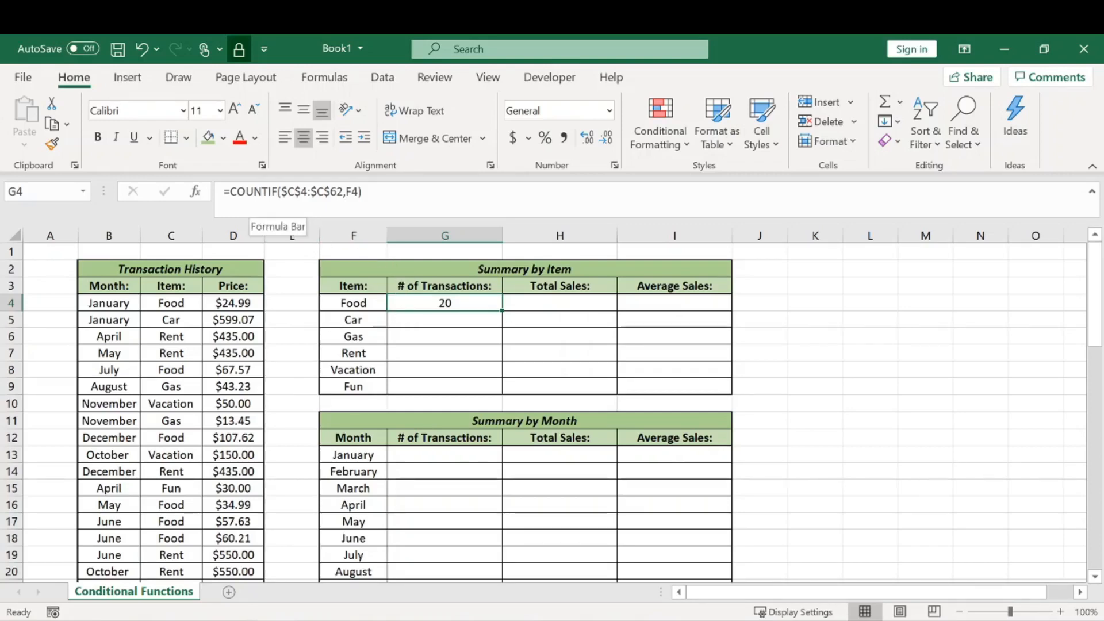
{"action": "left_click_drag", "start_coordinate": [281, 192], "coordinate": [344, 192]}
{"action": "left_click", "coordinate": [346, 192]}
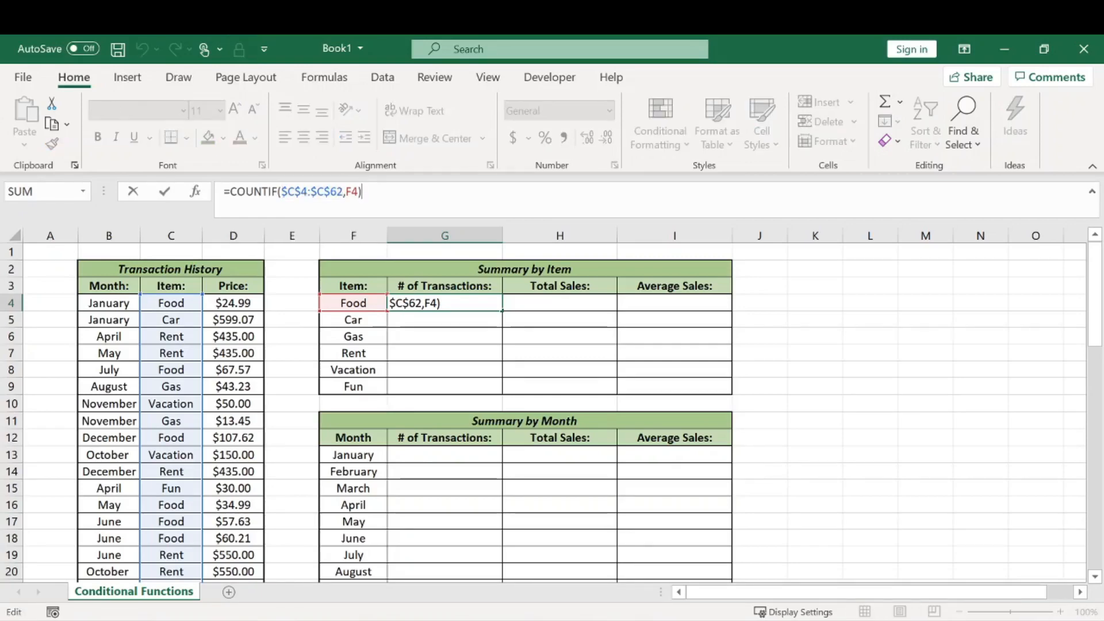
{"action": "key", "text": "Return"}
Fill the COUNTIF formula from G4 down to G9 for the remaining items.
{"action": "left_click", "coordinate": [478, 305]}
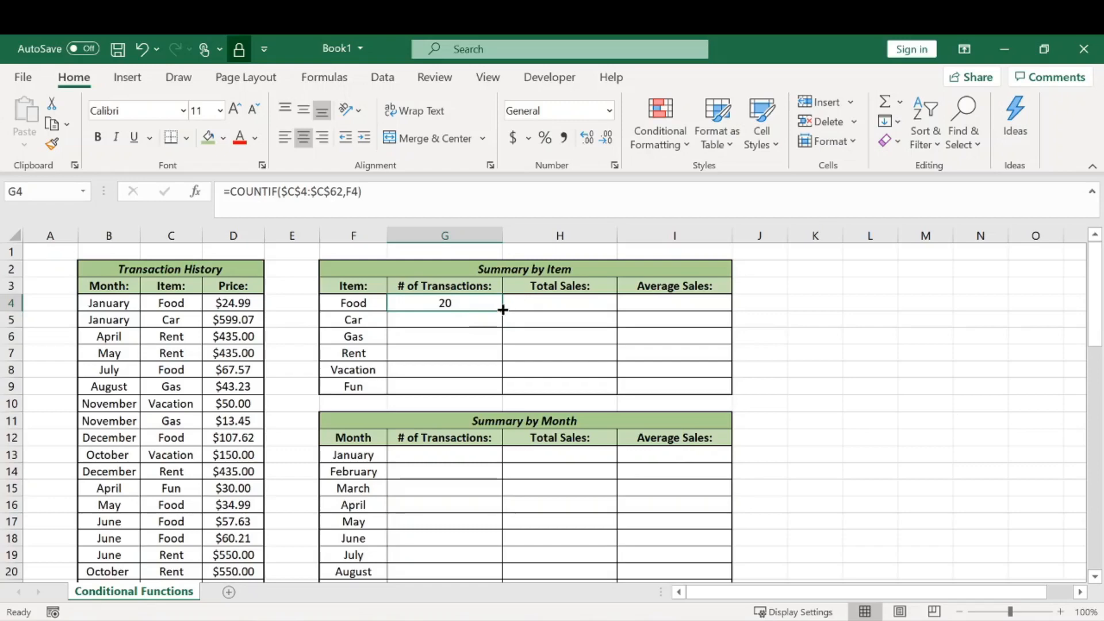
{"action": "double_click", "coordinate": [501, 310]}
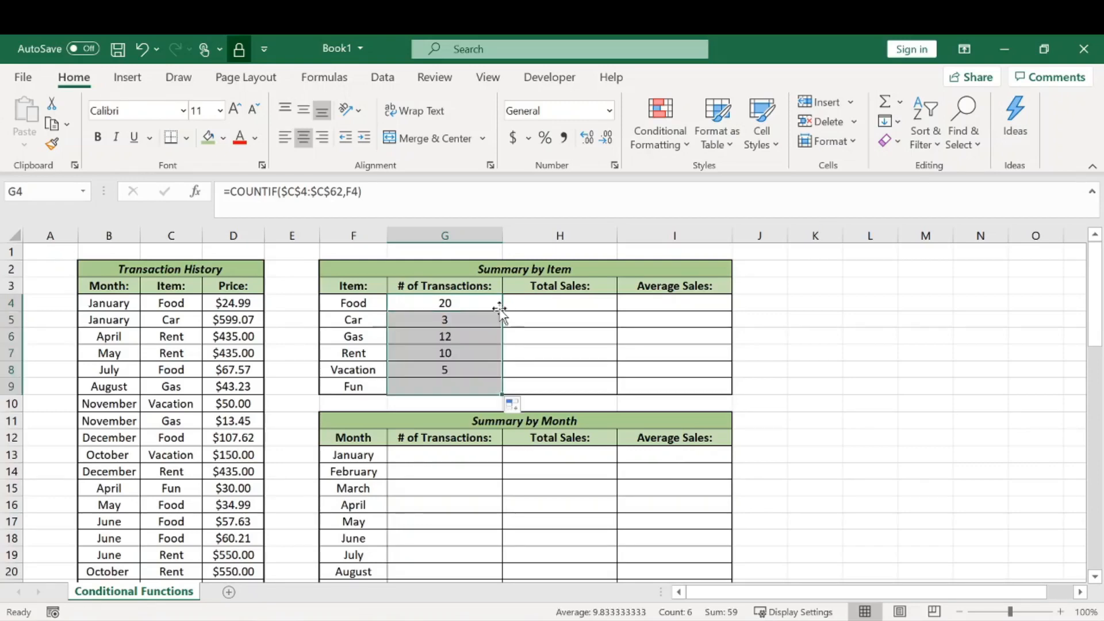
{"action": "left_click", "coordinate": [587, 337]}
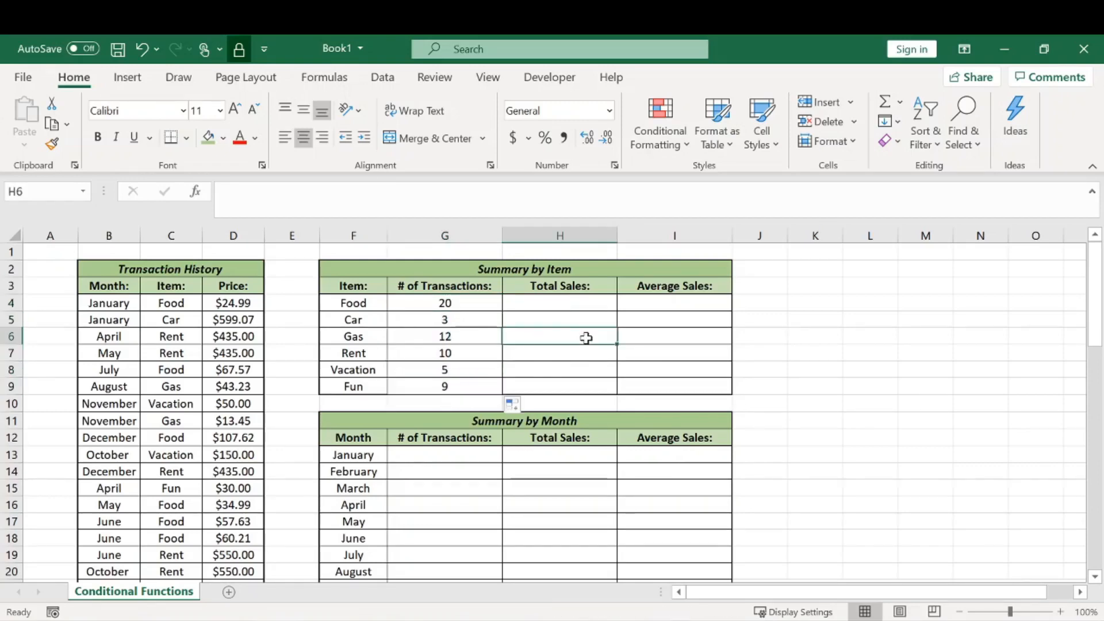
Check the cell references of the Rent count formula in G7 and review the counts in G4:G9.
{"action": "left_click", "coordinate": [423, 351]}
{"action": "left_click", "coordinate": [368, 199]}
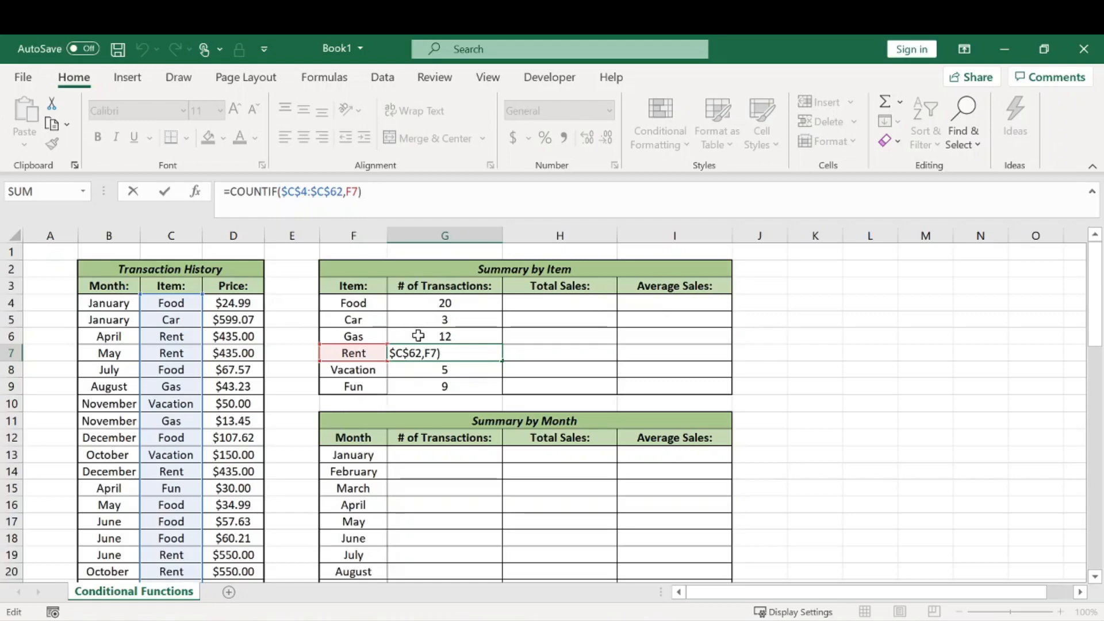
{"action": "key", "text": "Return"}
{"action": "left_click_drag", "start_coordinate": [465, 303], "coordinate": [460, 390]}
{"action": "left_click", "coordinate": [598, 370]}
Start a SUMIF formula in Food's Total Sales cell H4 with the absolute item range $C$4:$C$62.
{"action": "left_click", "coordinate": [570, 303]}
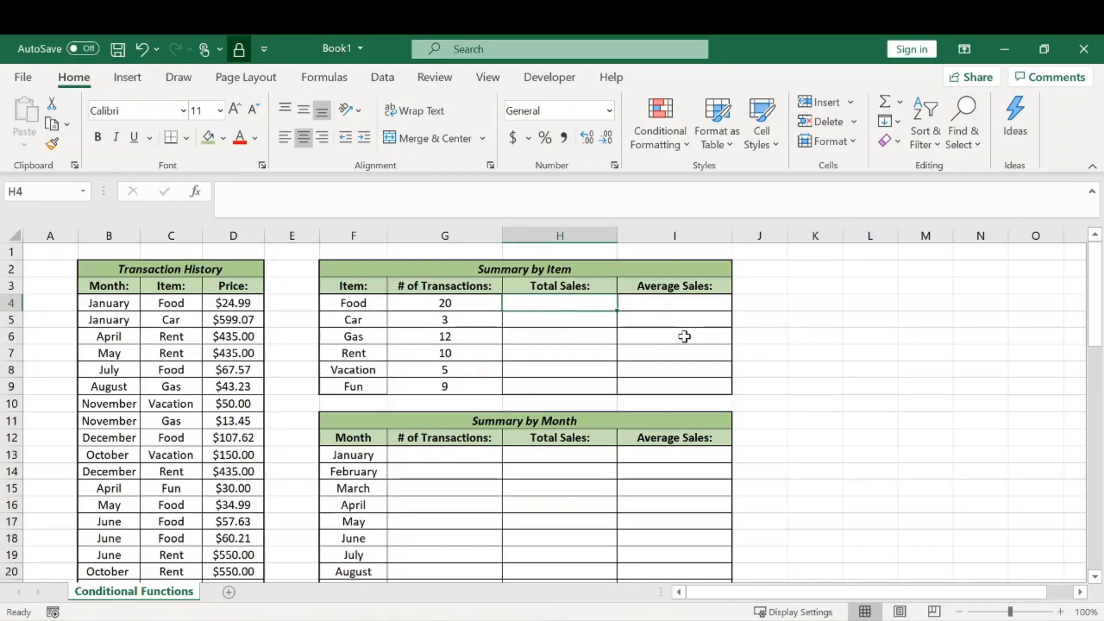
{"action": "type", "text": "=sumif"}
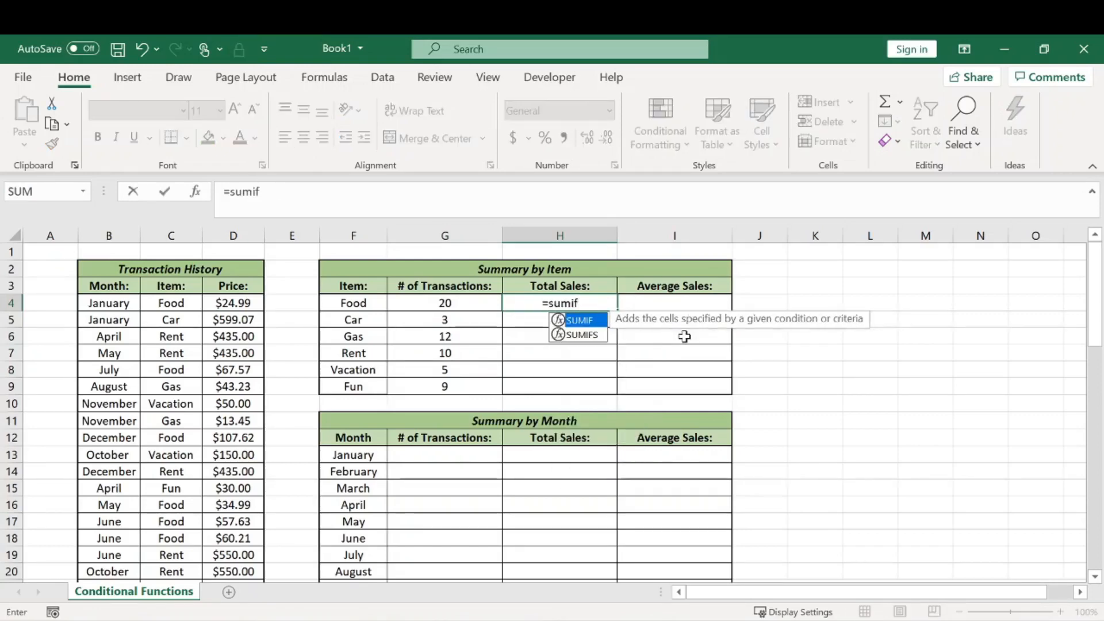
{"action": "key", "text": "Tab"}
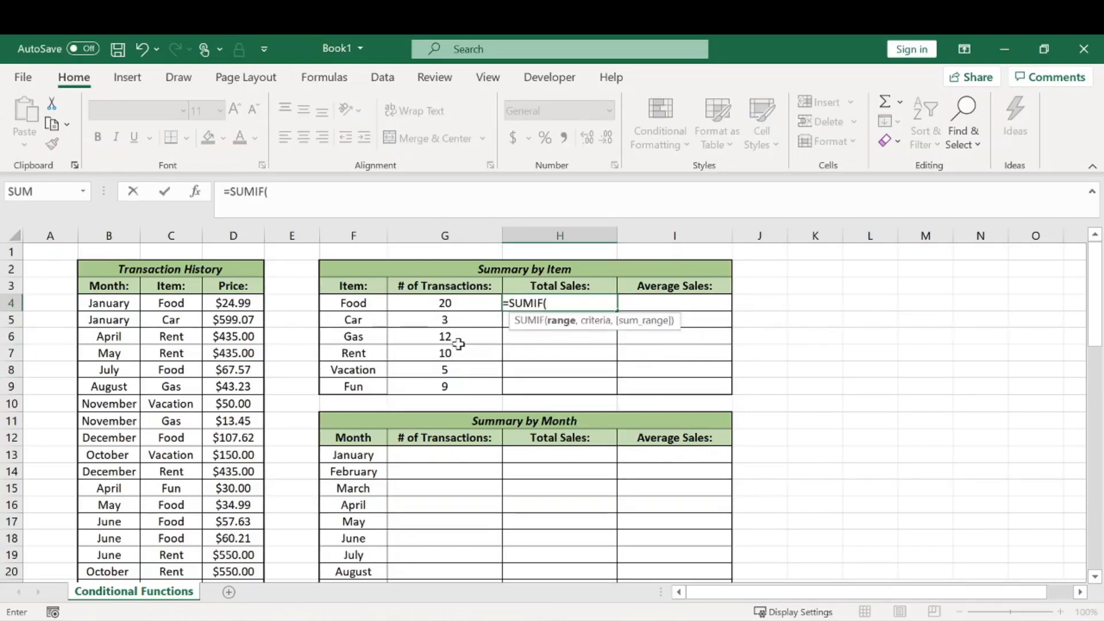
{"action": "left_click", "coordinate": [166, 303]}
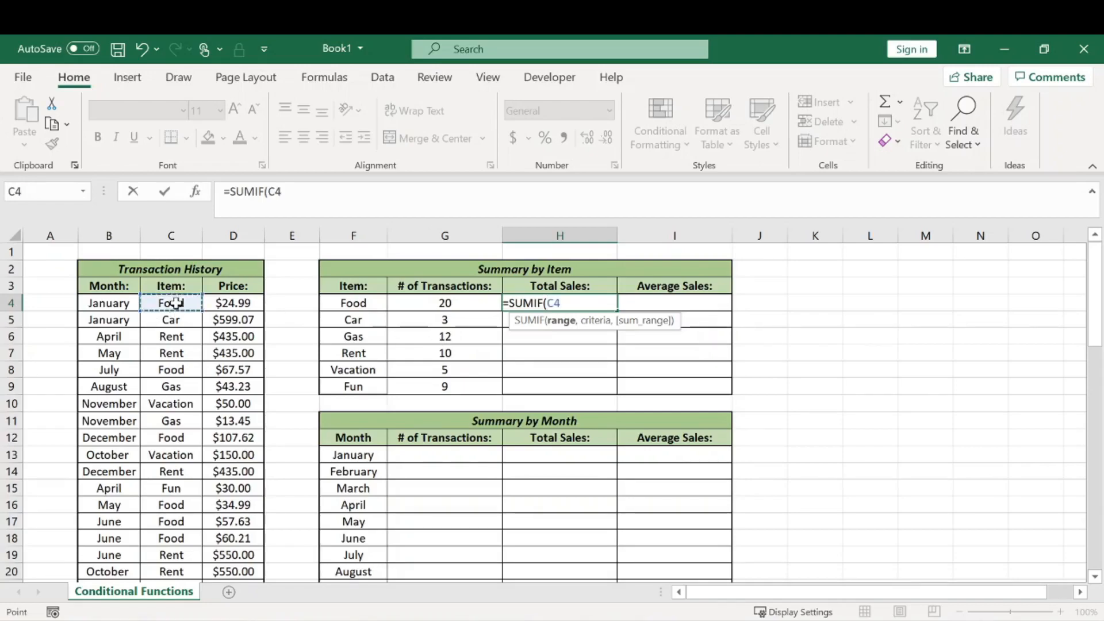
{"action": "key", "text": "ctrl+shift+Down"}
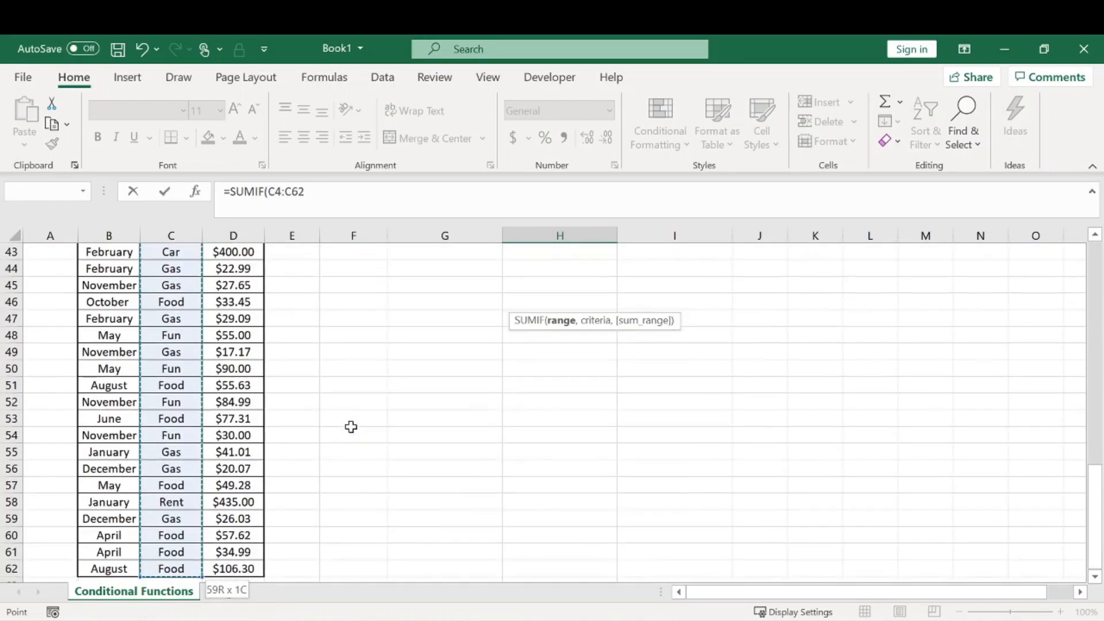
{"action": "key", "text": "F4"}
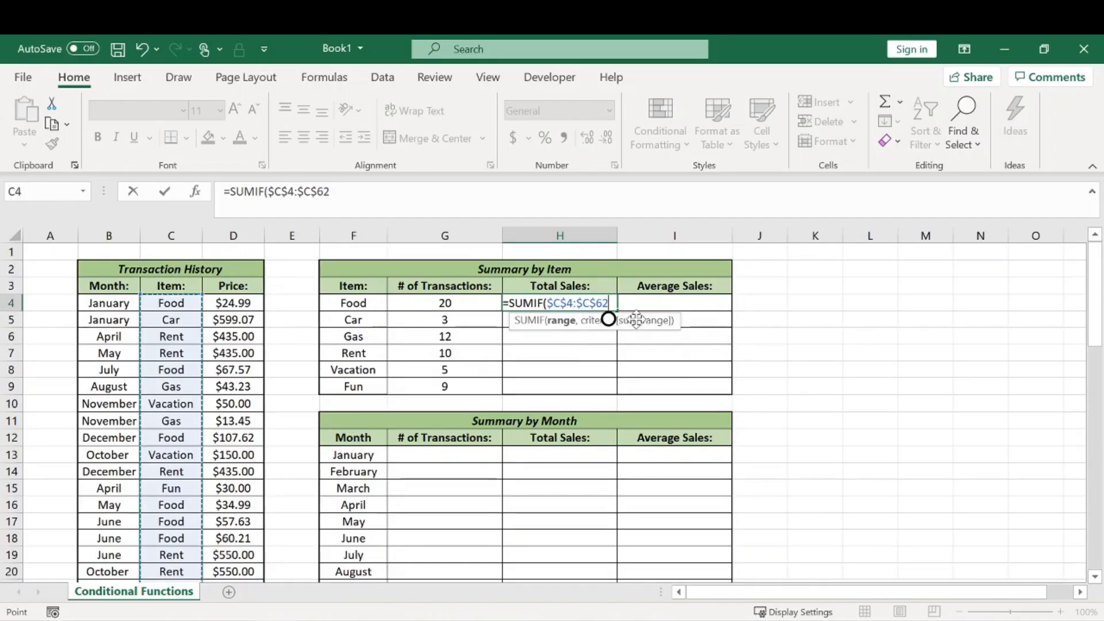
{"action": "type", "text": ","}
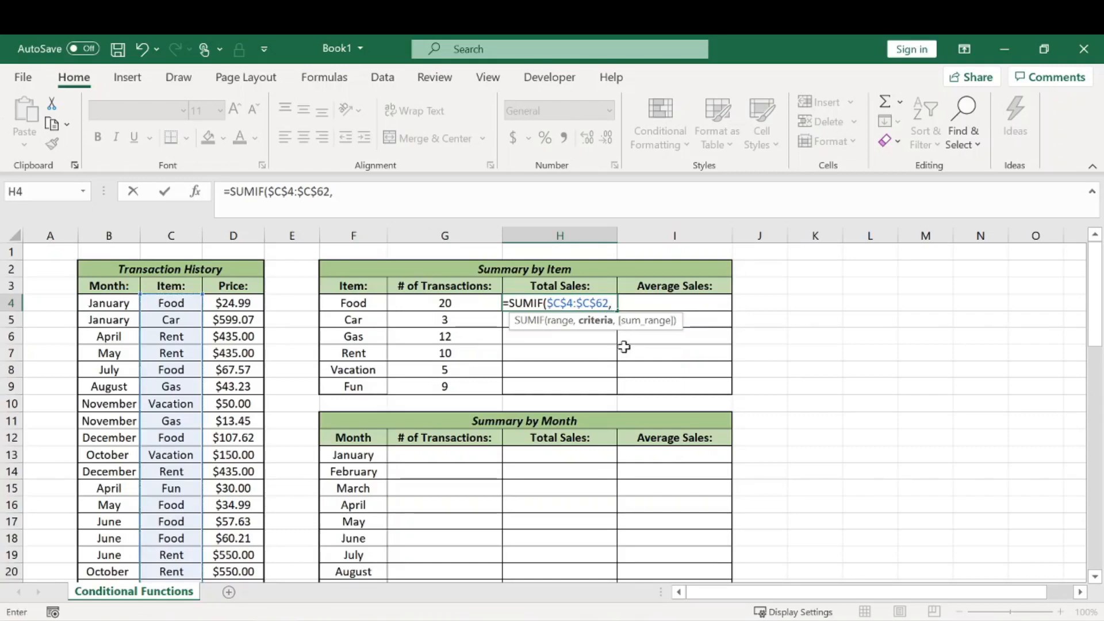
Complete H4's SUMIF formula with F4 as the relative criterion and $D$4:$D$62 as the absolute sum range.
{"action": "left_click", "coordinate": [366, 301]}
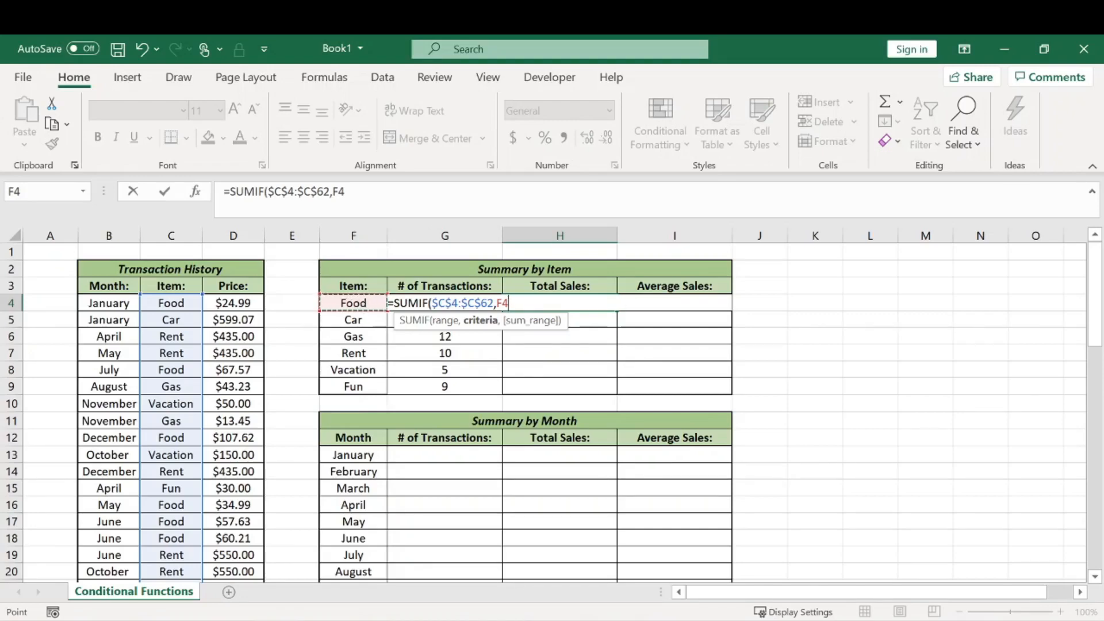
{"action": "type", "text": ","}
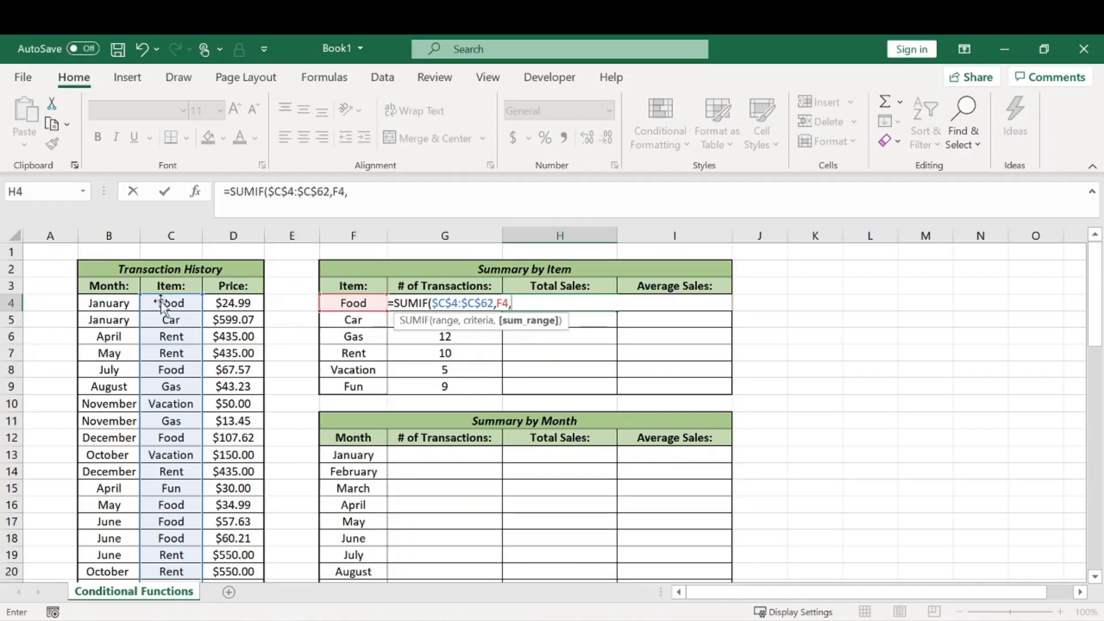
{"action": "left_click", "coordinate": [247, 306]}
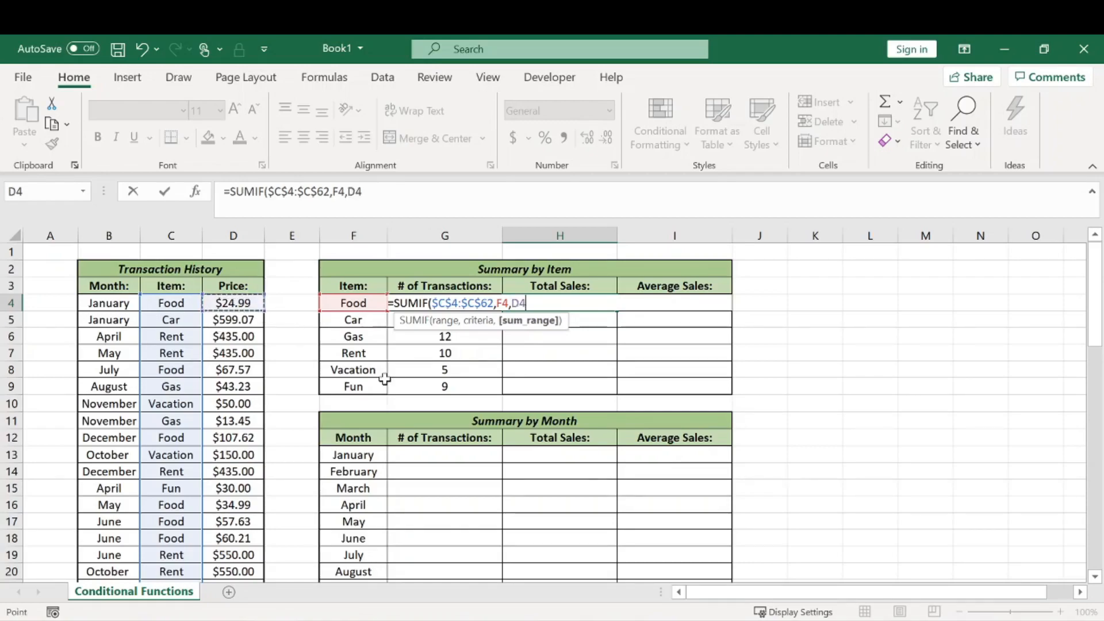
{"action": "key", "text": "ctrl+shift+Down"}
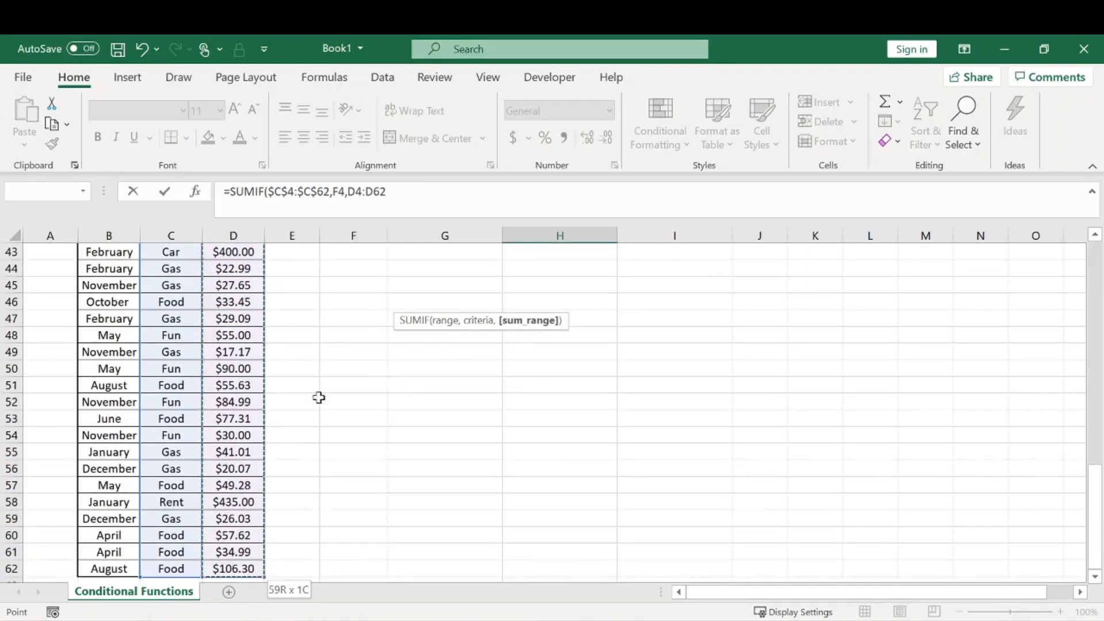
{"action": "scroll", "coordinate": [267, 387], "scroll_direction": "up", "scroll_amount": 14}
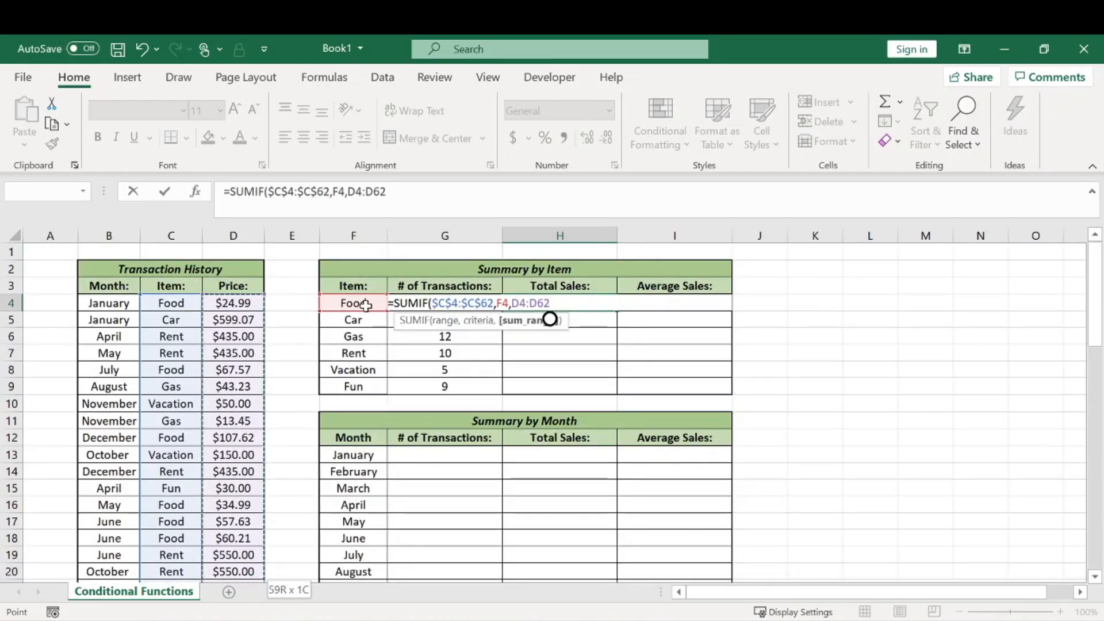
{"action": "key", "text": "Return"}
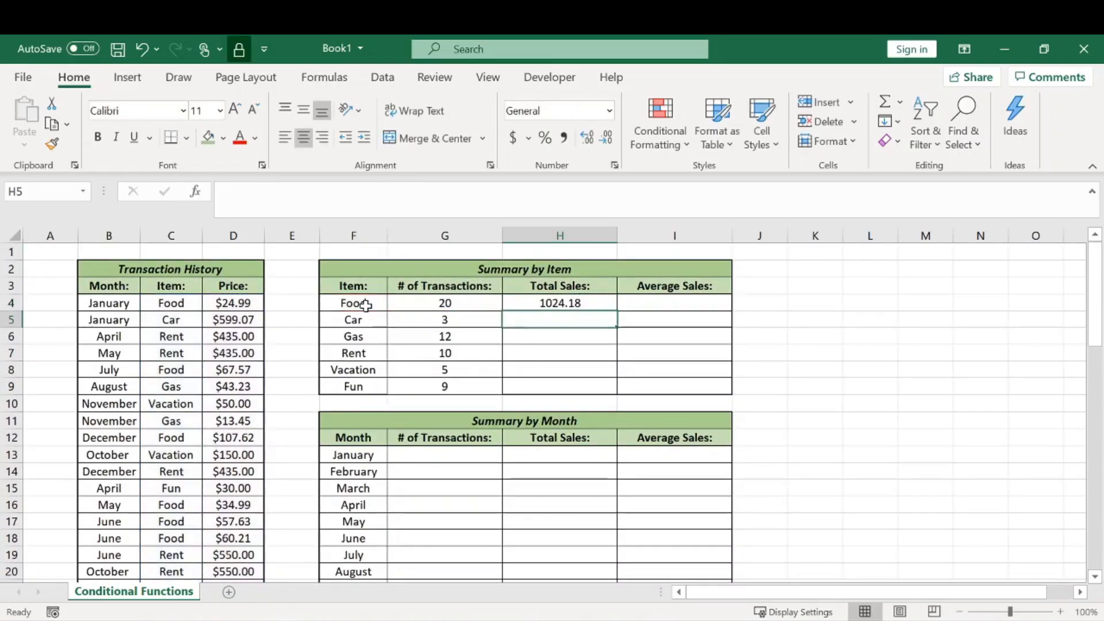
Fill the SUMIF formula from H4 down to H9 and format the Total Sales values as Currency.
{"action": "left_click", "coordinate": [572, 301]}
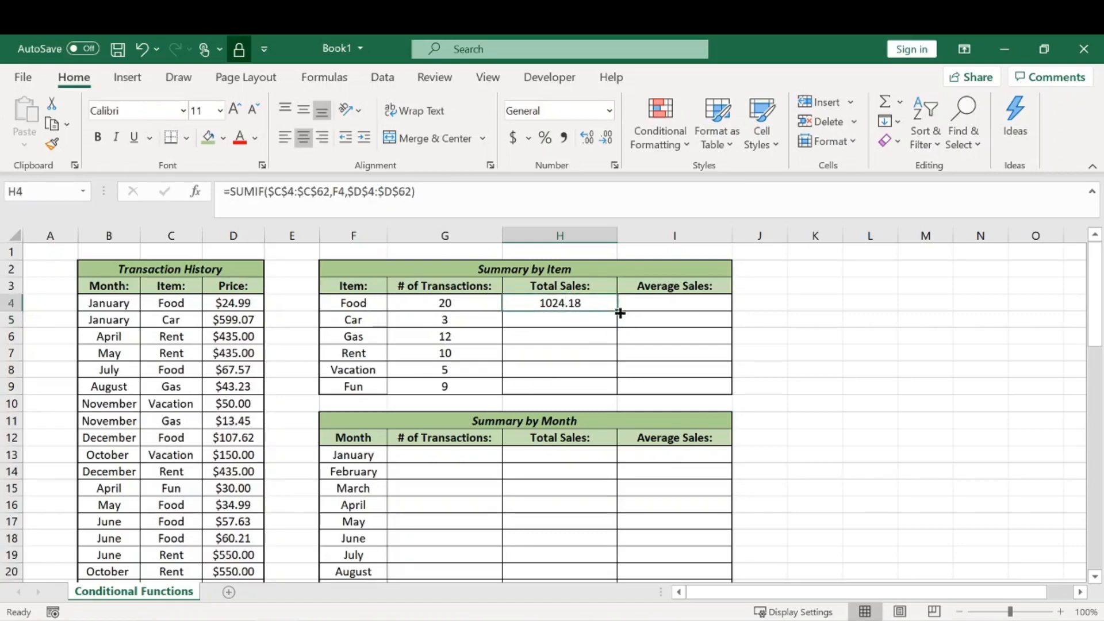
{"action": "left_click_drag", "start_coordinate": [620, 313], "coordinate": [620, 388]}
{"action": "left_click", "coordinate": [587, 323]}
{"action": "left_click_drag", "start_coordinate": [585, 303], "coordinate": [579, 387]}
{"action": "left_click", "coordinate": [609, 111]}
{"action": "left_click", "coordinate": [570, 231]}
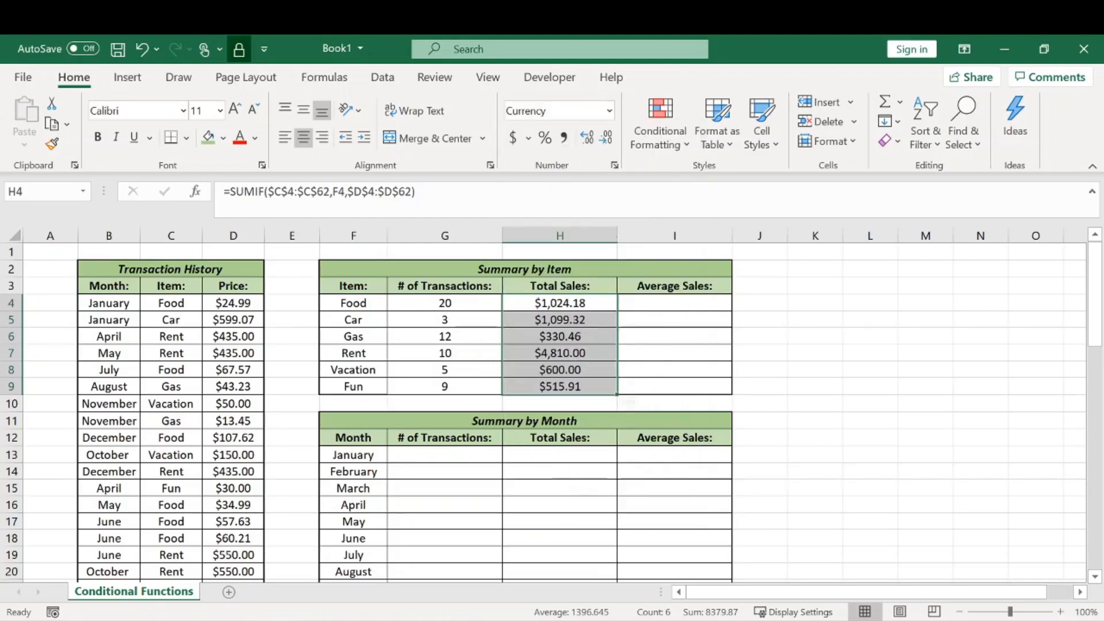
Remove the decimals from the Total Sales values in H4:H9, and restore two decimal places.
{"action": "left_click", "coordinate": [604, 138]}
{"action": "left_click", "coordinate": [604, 138]}
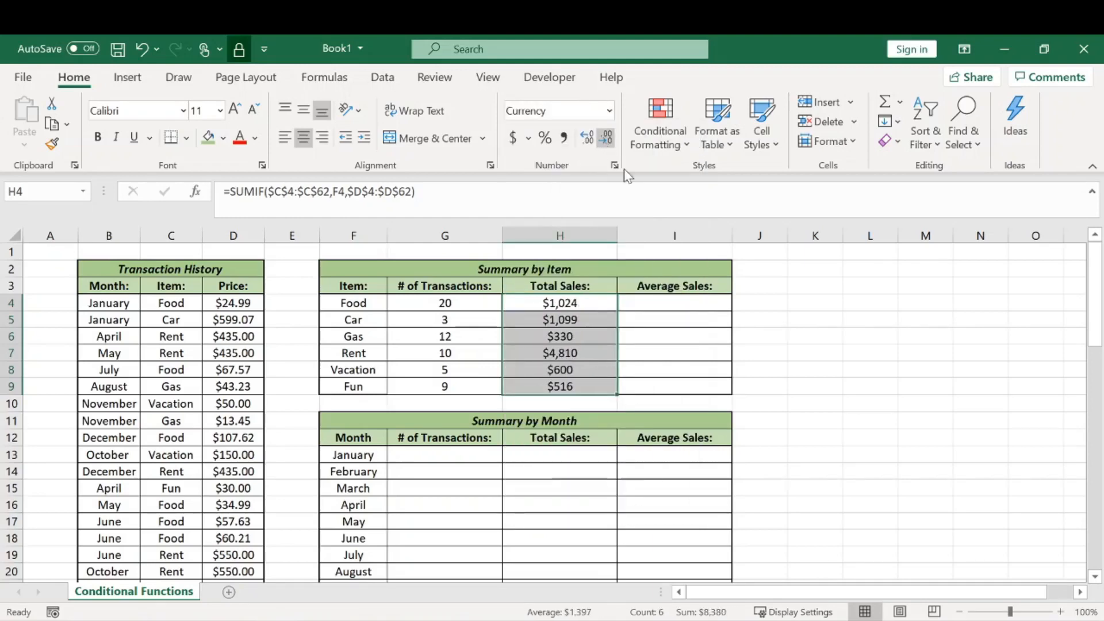
{"action": "left_click", "coordinate": [586, 138]}
{"action": "left_click", "coordinate": [587, 138]}
{"action": "left_click", "coordinate": [815, 352]}
{"action": "left_click_drag", "start_coordinate": [583, 303], "coordinate": [577, 386]}
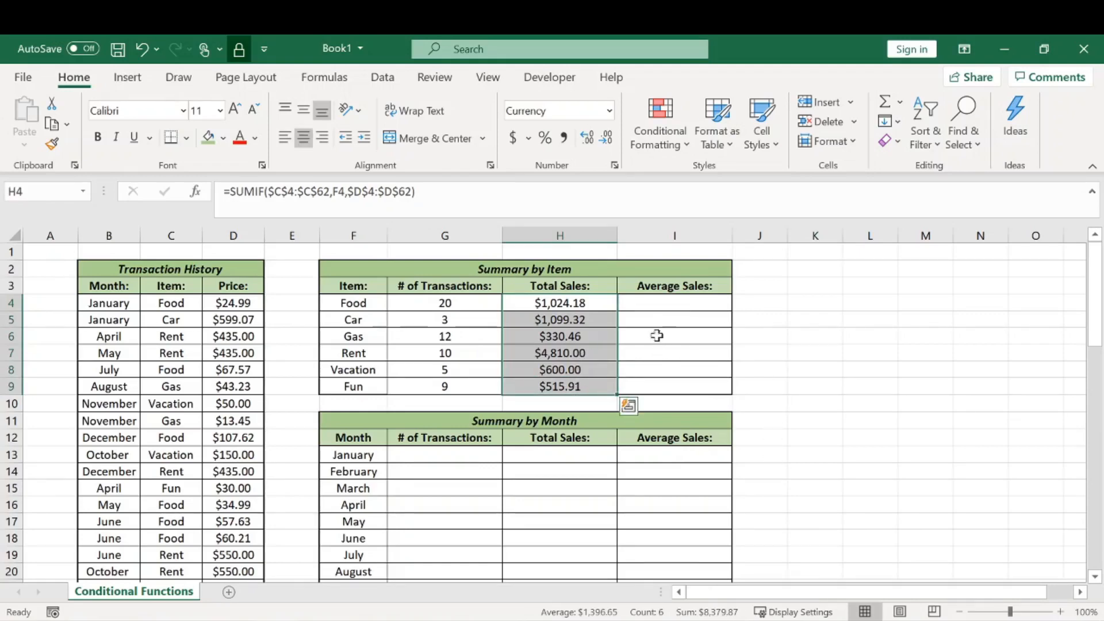
{"action": "left_click", "coordinate": [661, 306]}
{"action": "left_click", "coordinate": [817, 340]}
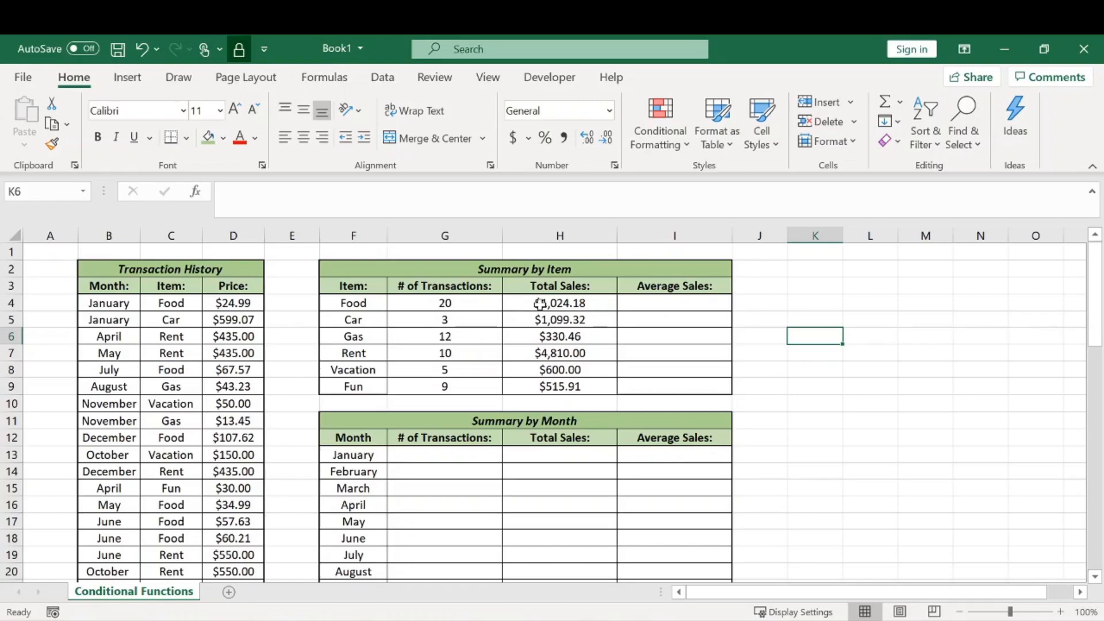
Start an AVERAGEIF formula in Food's Average Sales cell I4 with the absolute item range $C$4:$C$62.
{"action": "left_click", "coordinate": [646, 305]}
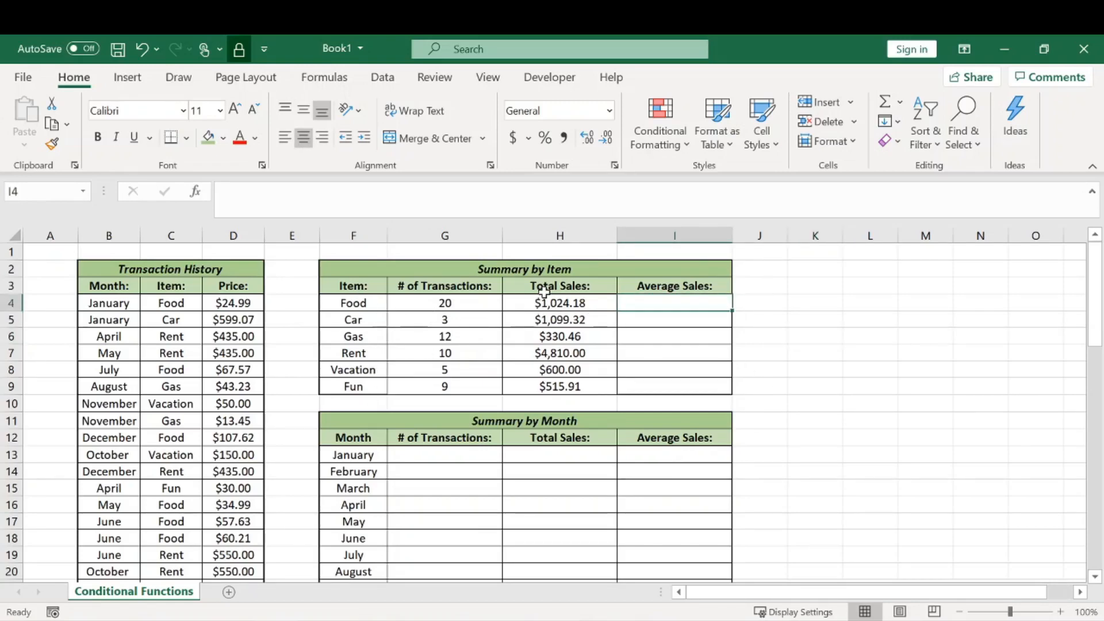
{"action": "type", "text": "=aver"}
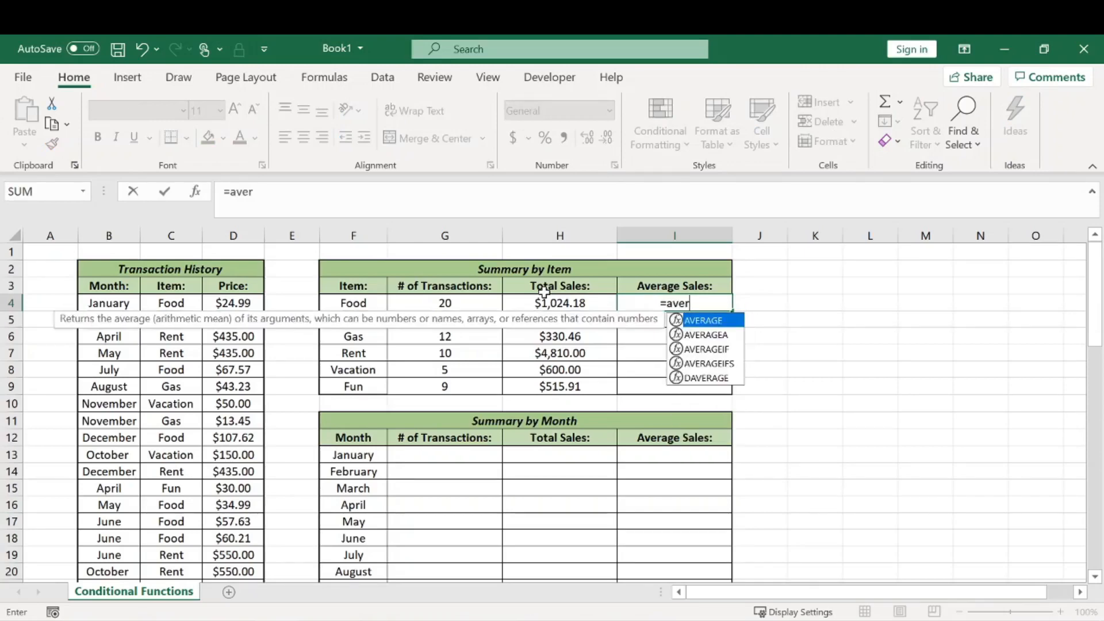
{"action": "key", "text": "Down"}
{"action": "key", "text": "Down"}
{"action": "key", "text": "Tab"}
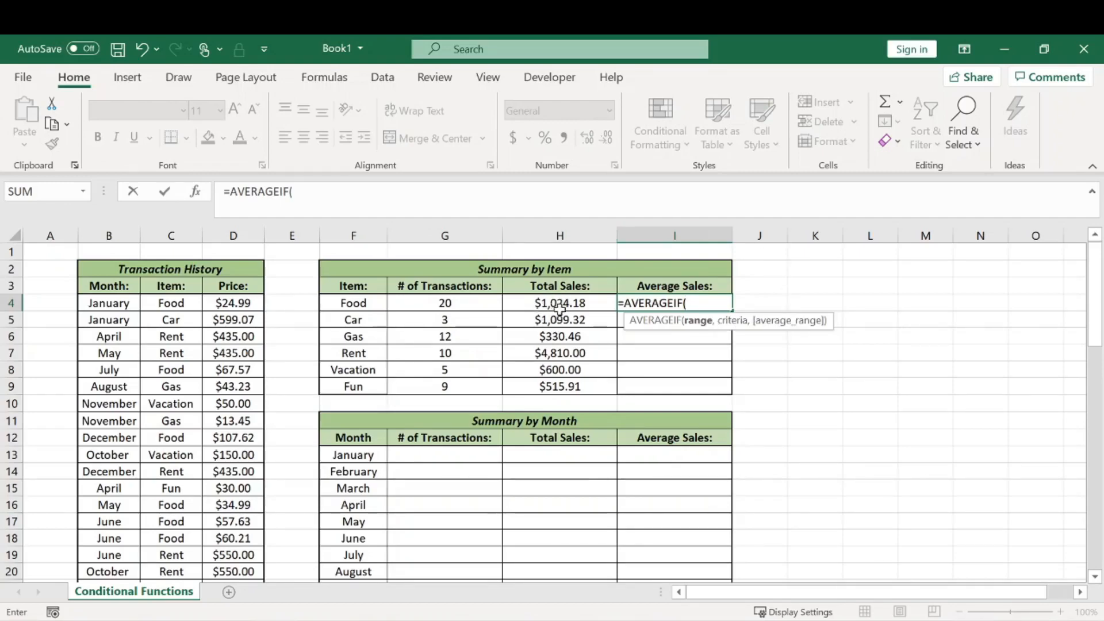
{"action": "left_click", "coordinate": [179, 305]}
{"action": "key", "text": "ctrl+shift+Down"}
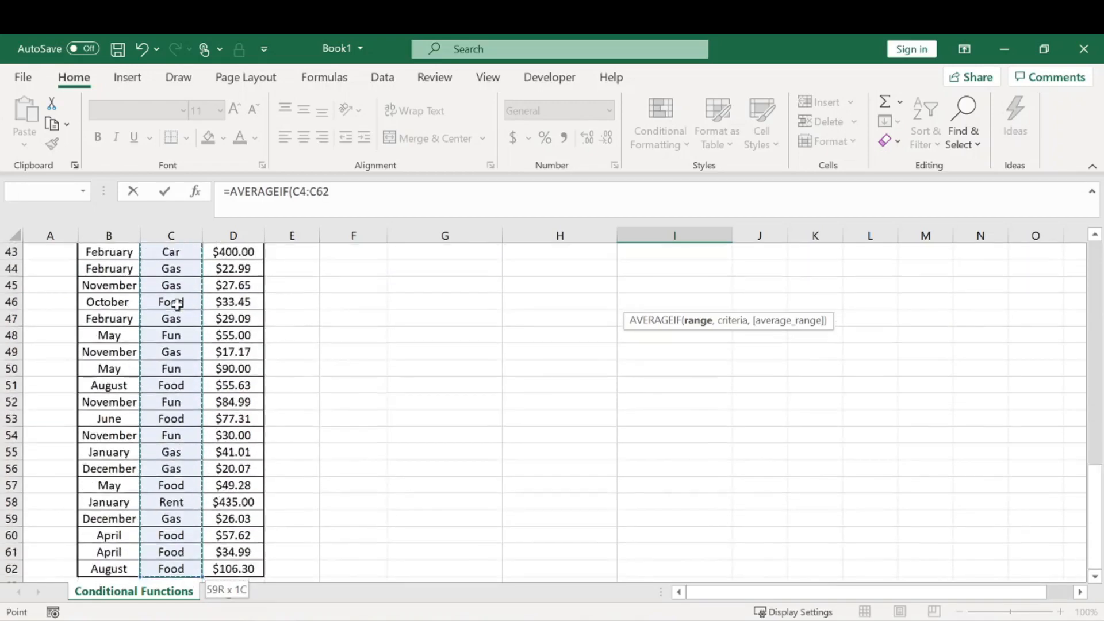
{"action": "key", "text": "F4"}
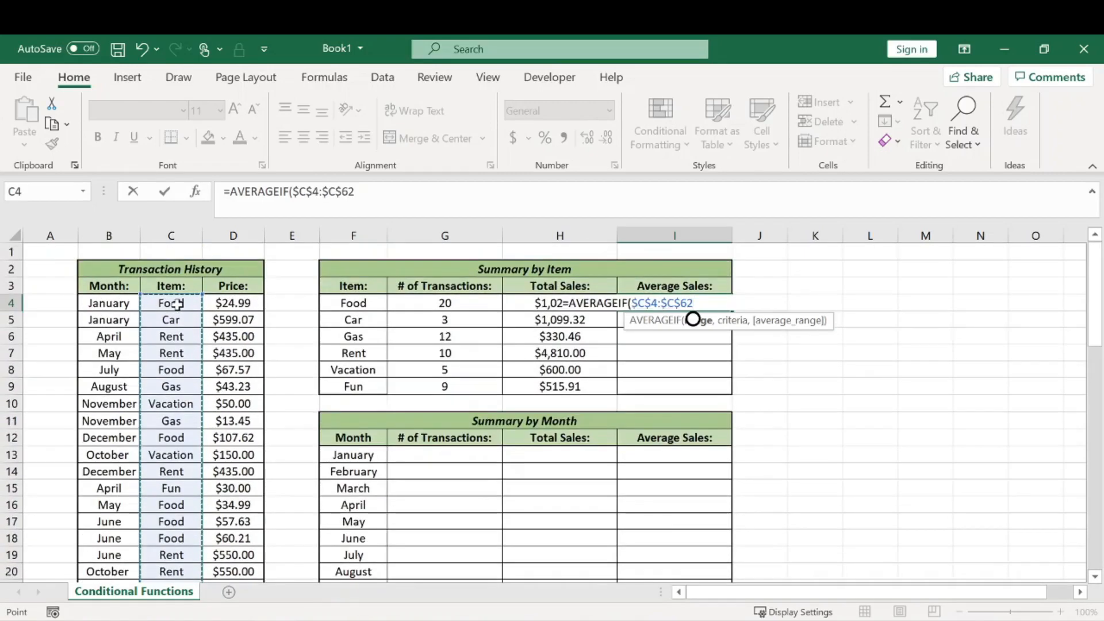
{"action": "type", "text": ","}
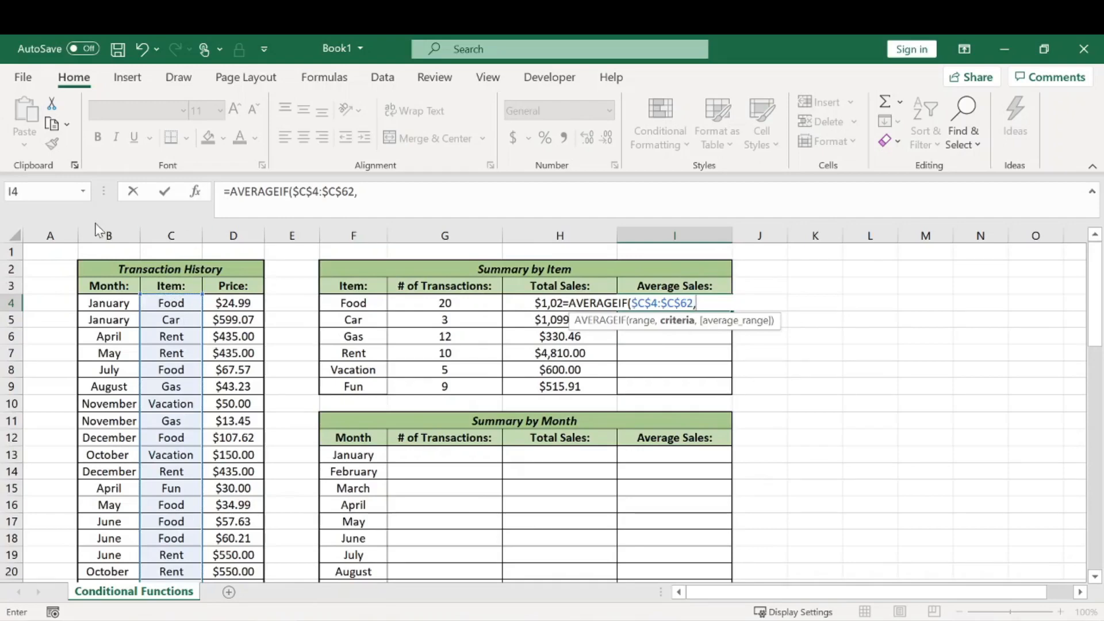
Complete I4's AVERAGEIF formula with F4 as the relative criterion and $D$4:$D$62 as the absolute average range.
{"action": "left_click", "coordinate": [347, 303]}
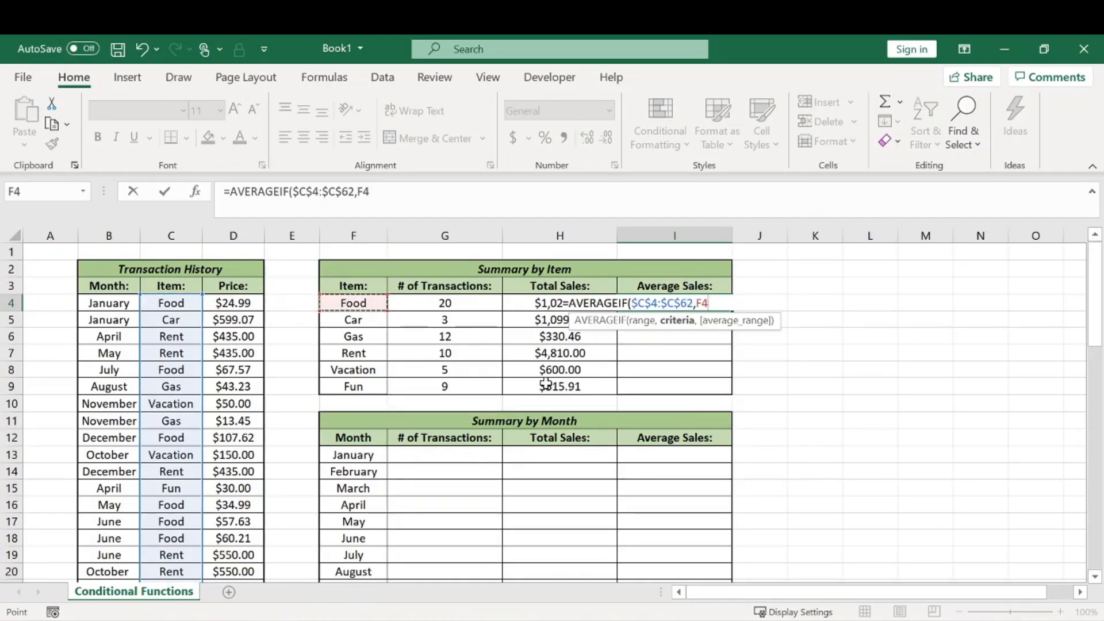
{"action": "type", "text": ","}
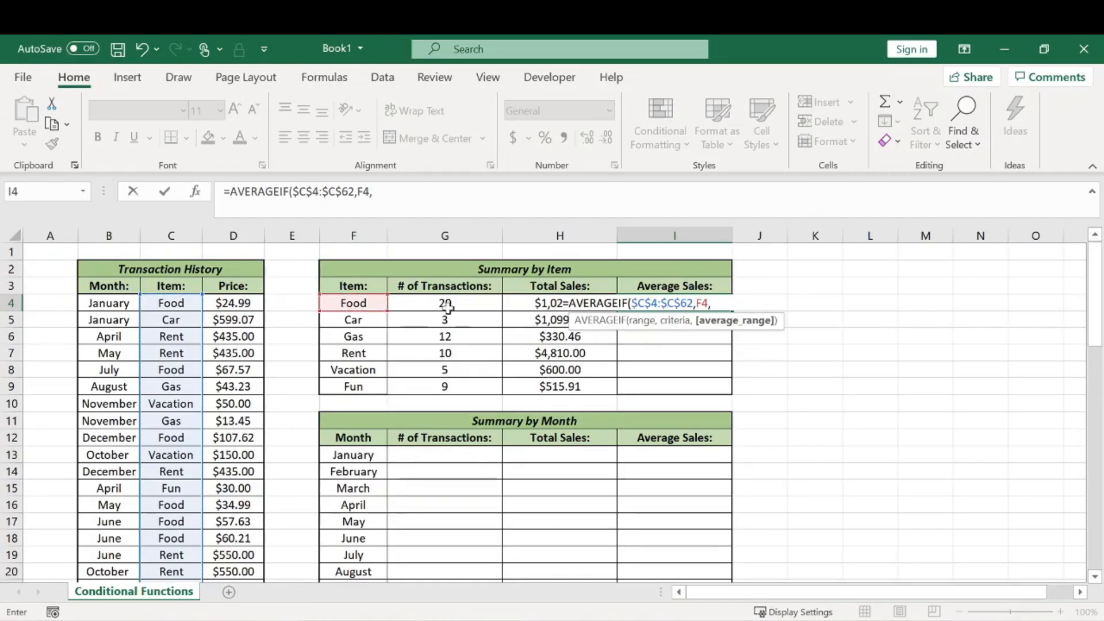
{"action": "left_click", "coordinate": [250, 304]}
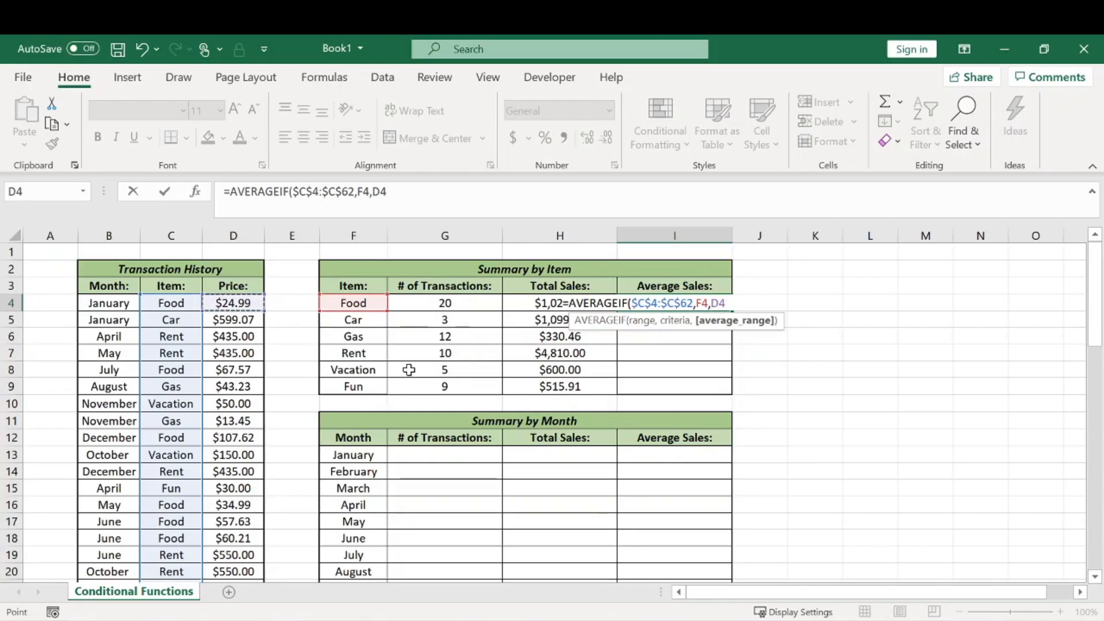
{"action": "key", "text": "ctrl+shift+Down"}
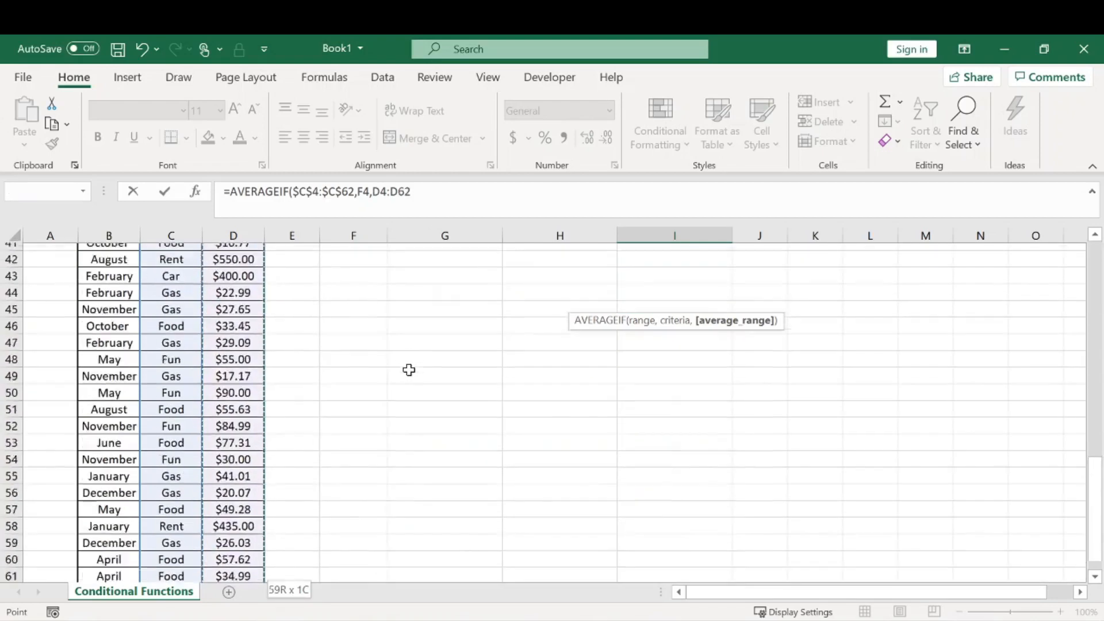
{"action": "key", "text": "F4"}
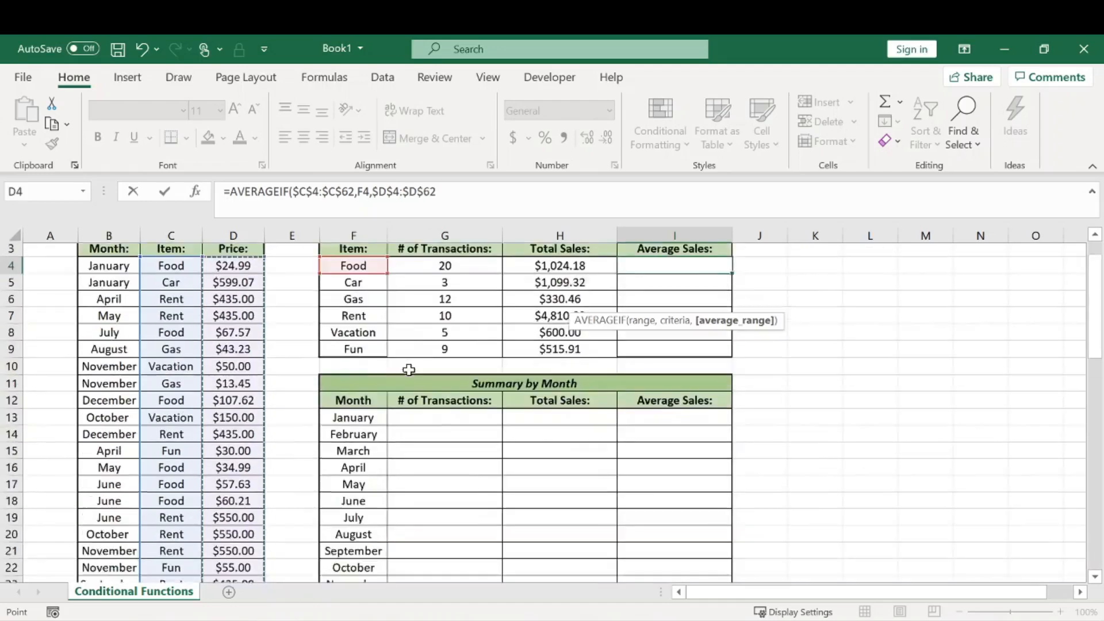
{"action": "key", "text": "Return"}
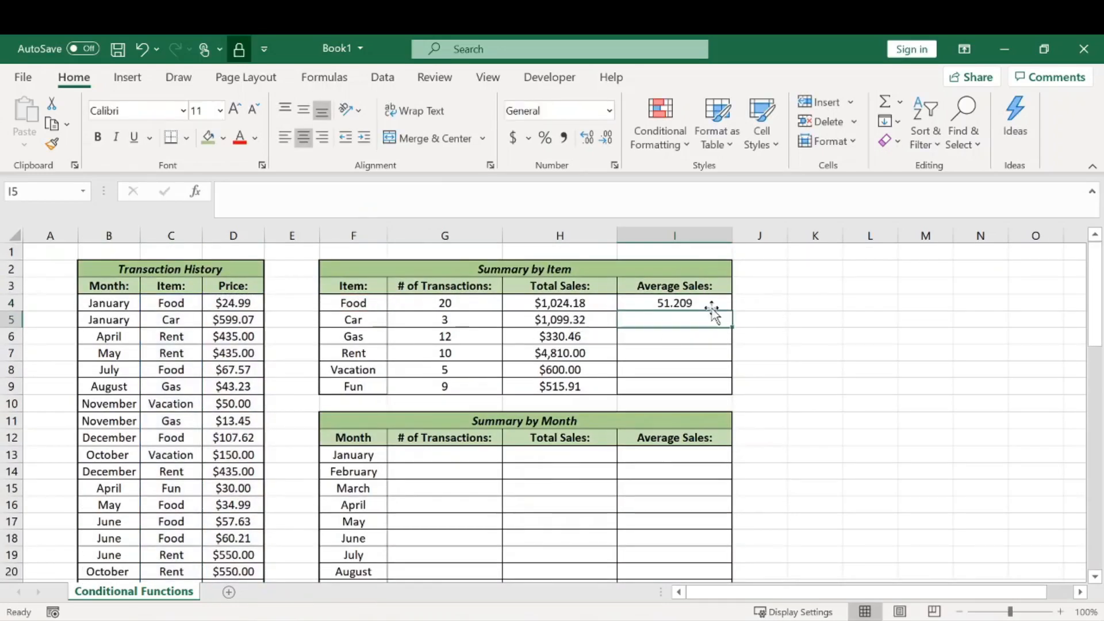
Fill the AVERAGEIF formula from I4 down to I9 and format the Average Sales values as Currency.
{"action": "left_click", "coordinate": [713, 304]}
{"action": "double_click", "coordinate": [733, 311]}
{"action": "left_click", "coordinate": [609, 110]}
{"action": "left_click", "coordinate": [572, 224]}
Remove the decimals from the Average Sales values in I4:I9, and restore two decimal places.
{"action": "left_click", "coordinate": [607, 138]}
{"action": "left_click", "coordinate": [606, 138]}
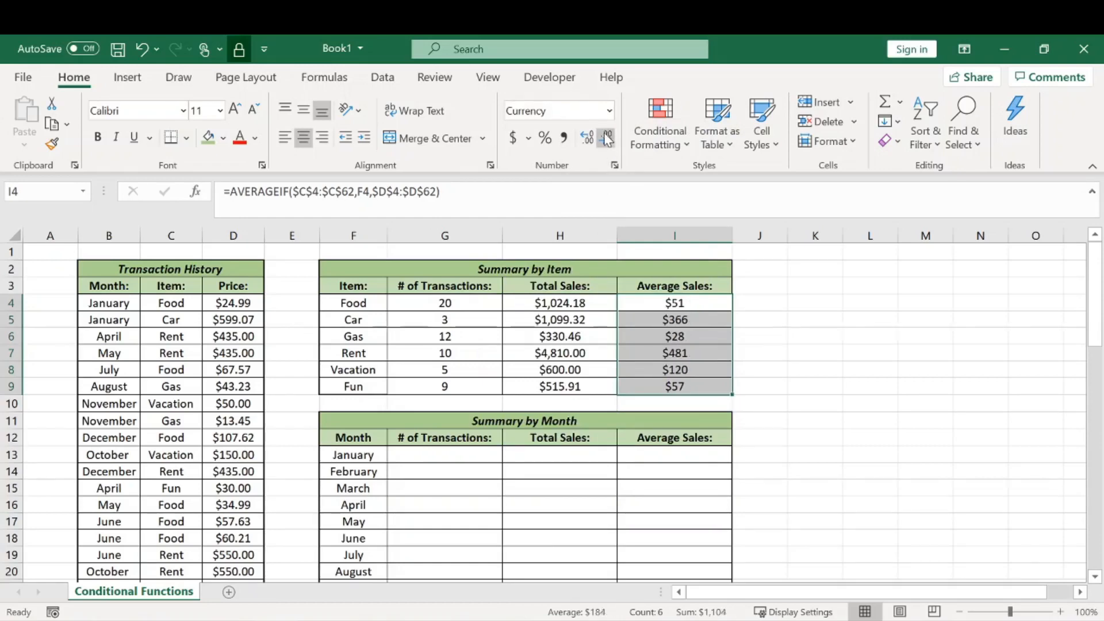
{"action": "left_click", "coordinate": [588, 138]}
{"action": "left_click", "coordinate": [587, 138]}
{"action": "left_click", "coordinate": [857, 384]}
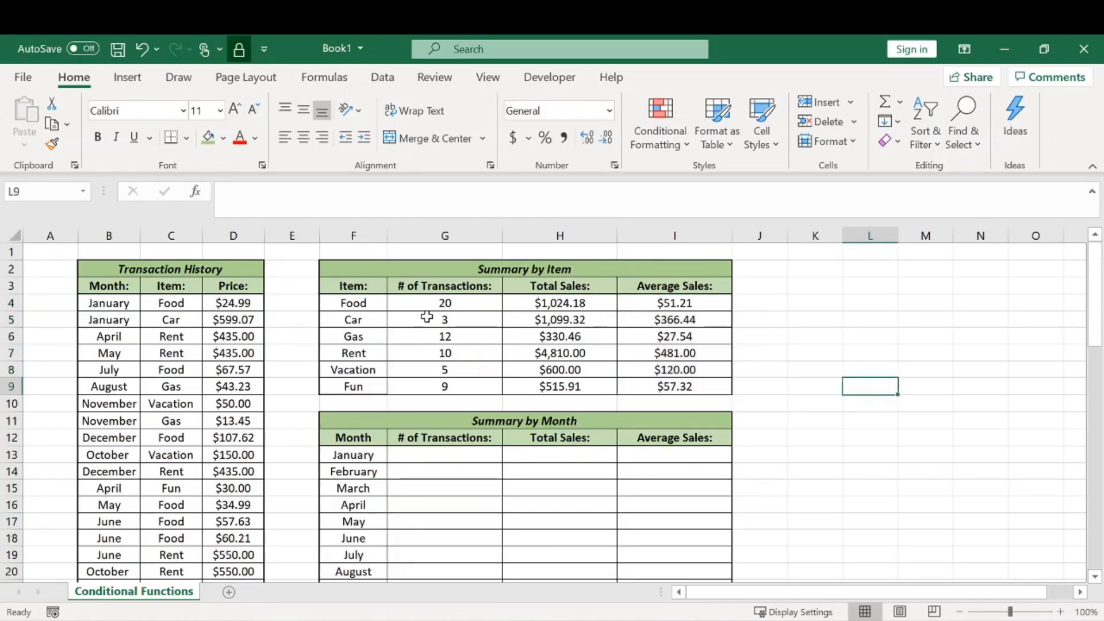
Review the completed Summary by Item table, going through each item from Food to Fun and the transaction counts.
{"action": "left_click_drag", "start_coordinate": [357, 268], "coordinate": [644, 397]}
{"action": "left_click", "coordinate": [834, 352]}
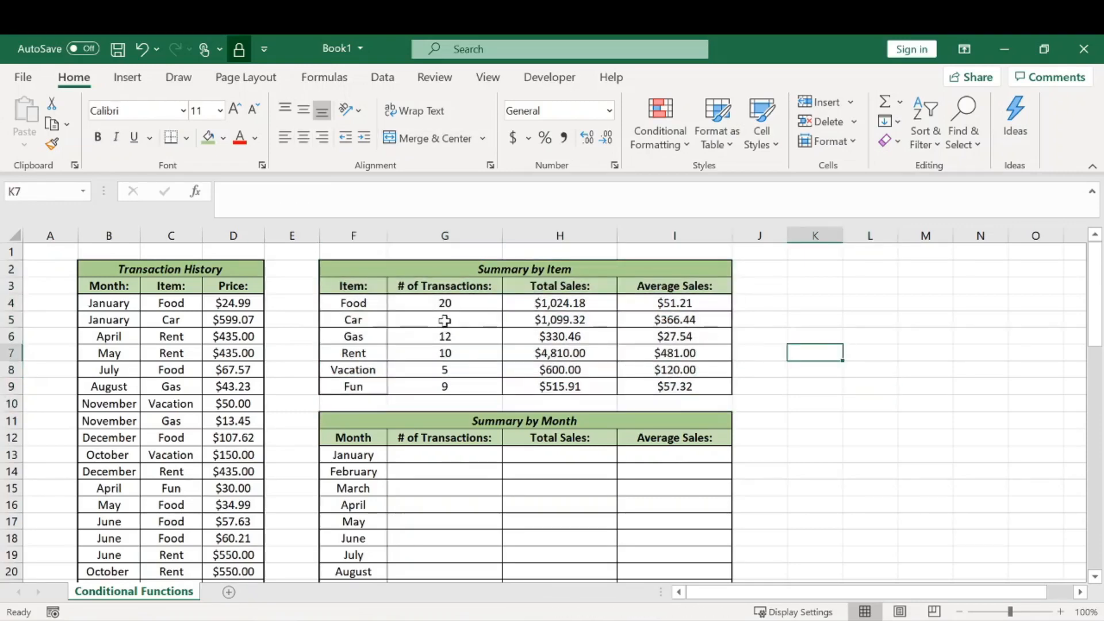
{"action": "left_click_drag", "start_coordinate": [374, 303], "coordinate": [449, 305]}
{"action": "left_click", "coordinate": [360, 320]}
{"action": "left_click", "coordinate": [355, 337]}
{"action": "left_click", "coordinate": [358, 353]}
{"action": "left_click", "coordinate": [362, 369]}
{"action": "left_click", "coordinate": [371, 386]}
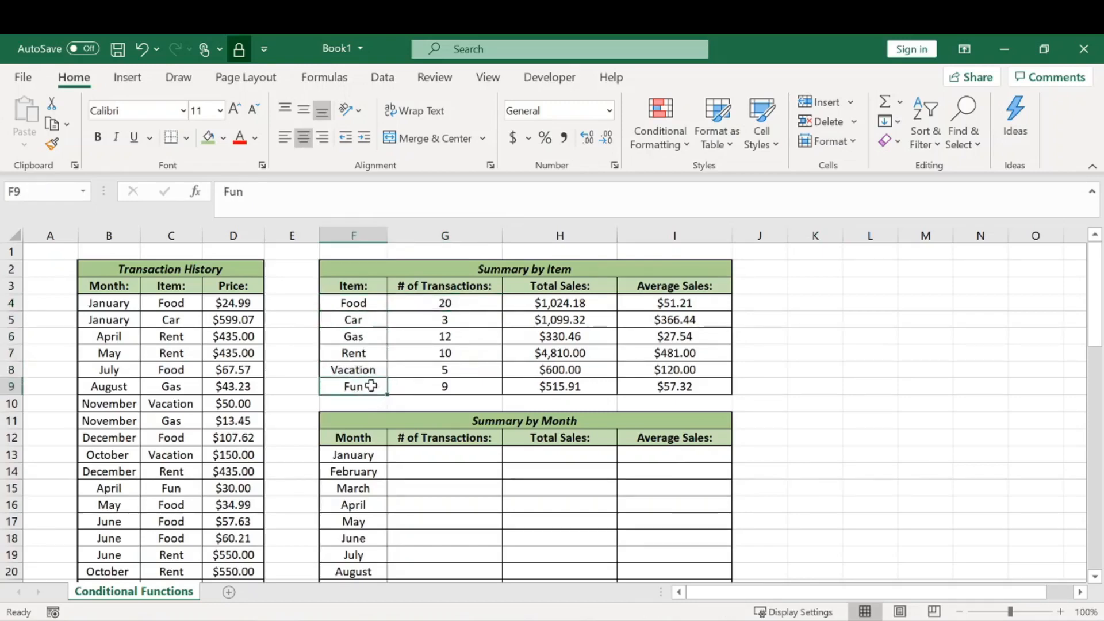
{"action": "left_click_drag", "start_coordinate": [371, 305], "coordinate": [365, 387]}
{"action": "left_click", "coordinate": [412, 320]}
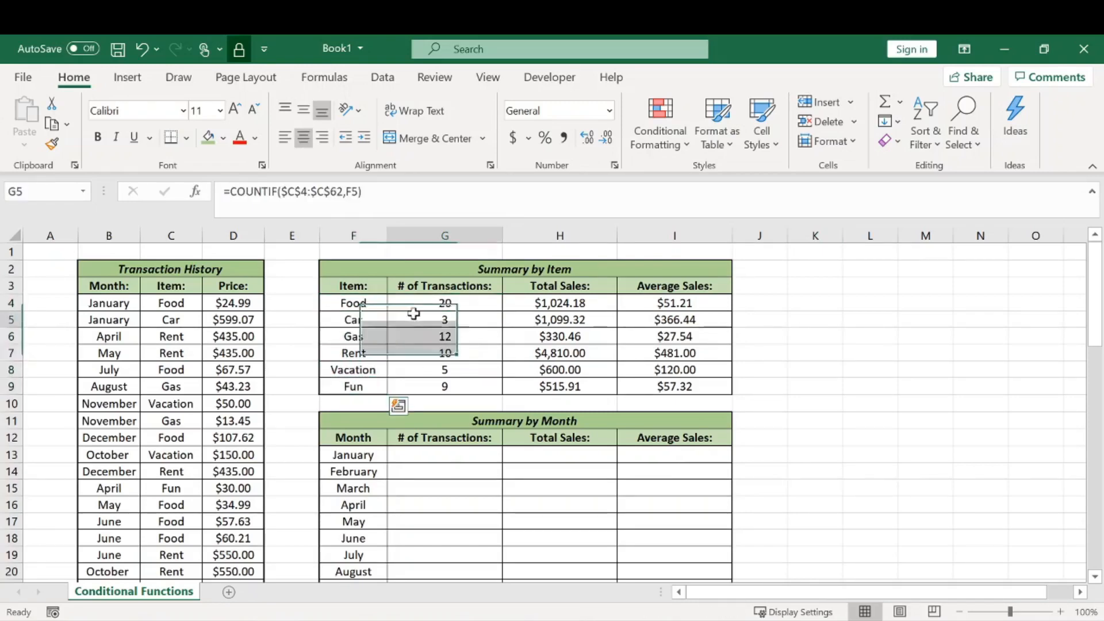
Review the SUMIF and AVERAGEIF formulas in H4 and I4 and the Summary by Item values in F4:I9.
{"action": "left_click", "coordinate": [558, 301]}
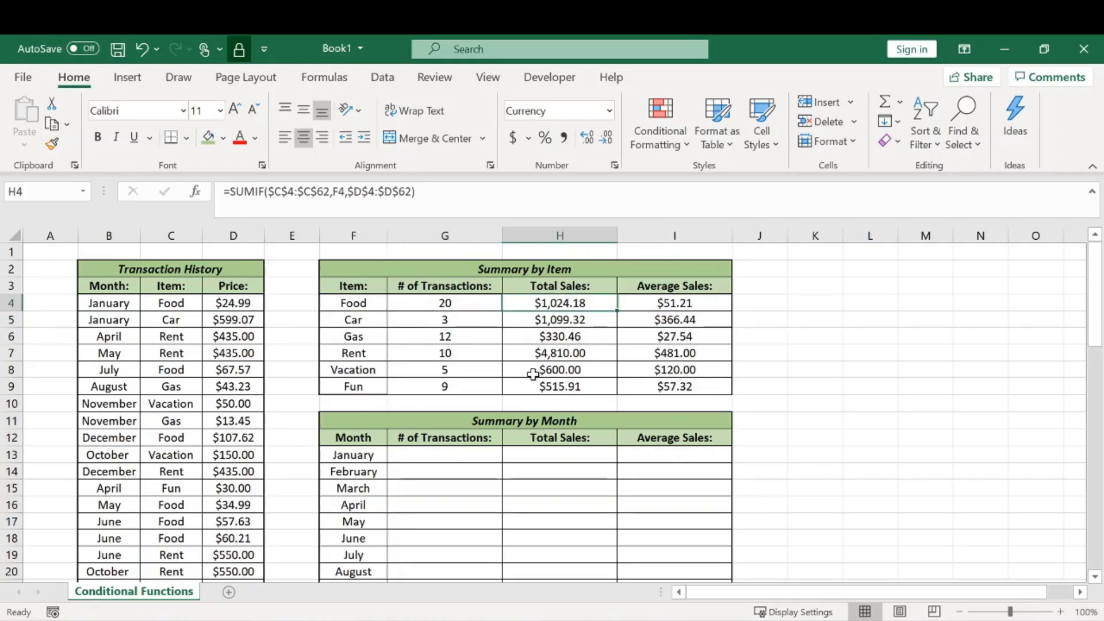
{"action": "left_click", "coordinate": [668, 305]}
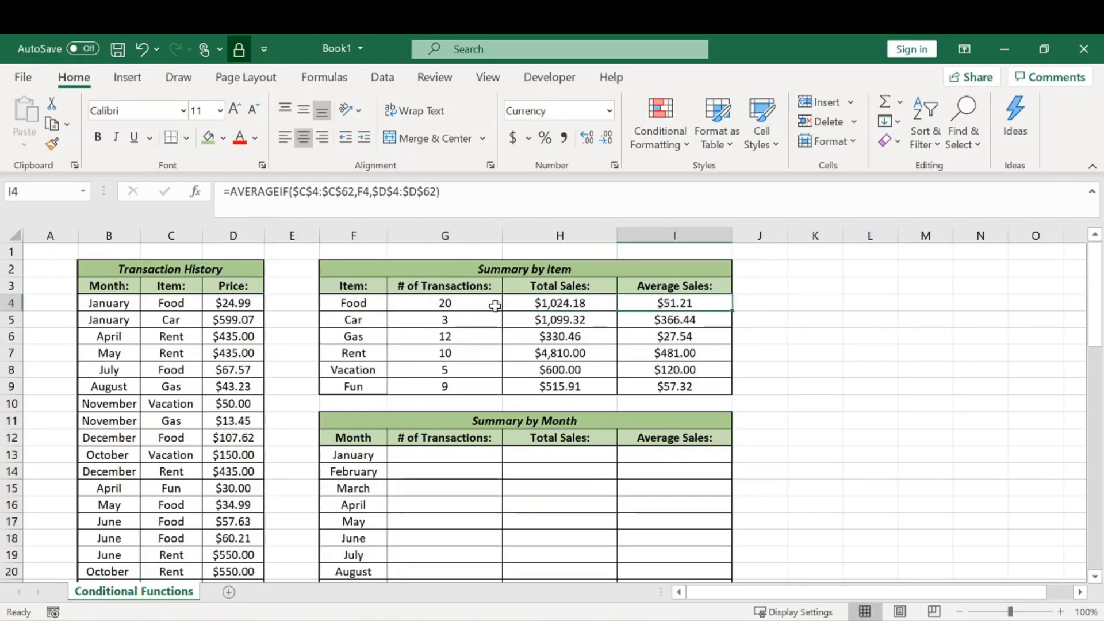
{"action": "left_click_drag", "start_coordinate": [360, 303], "coordinate": [696, 387]}
{"action": "left_click", "coordinate": [870, 353]}
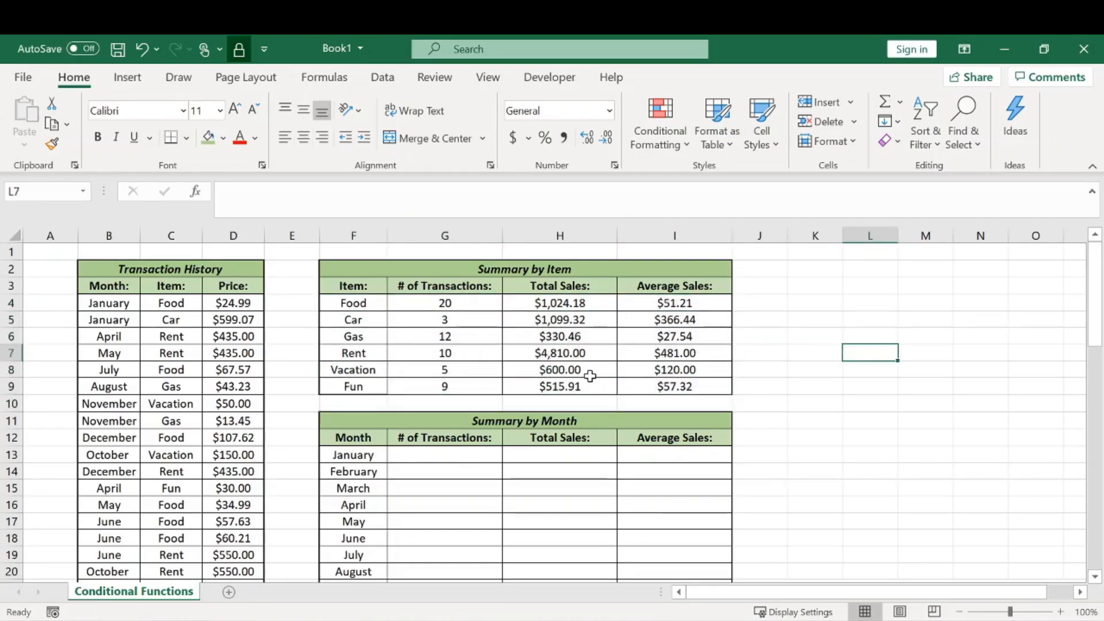
Examine the Summary by Month table's empty cells G13:I24 and the full transaction history down to row 62.
{"action": "scroll", "coordinate": [517, 374], "scroll_direction": "down", "scroll_amount": 1}
{"action": "scroll", "coordinate": [443, 368], "scroll_direction": "up", "scroll_amount": 1}
{"action": "scroll", "coordinate": [424, 387], "scroll_direction": "down", "scroll_amount": 2}
{"action": "scroll", "coordinate": [427, 361], "scroll_direction": "up", "scroll_amount": 2}
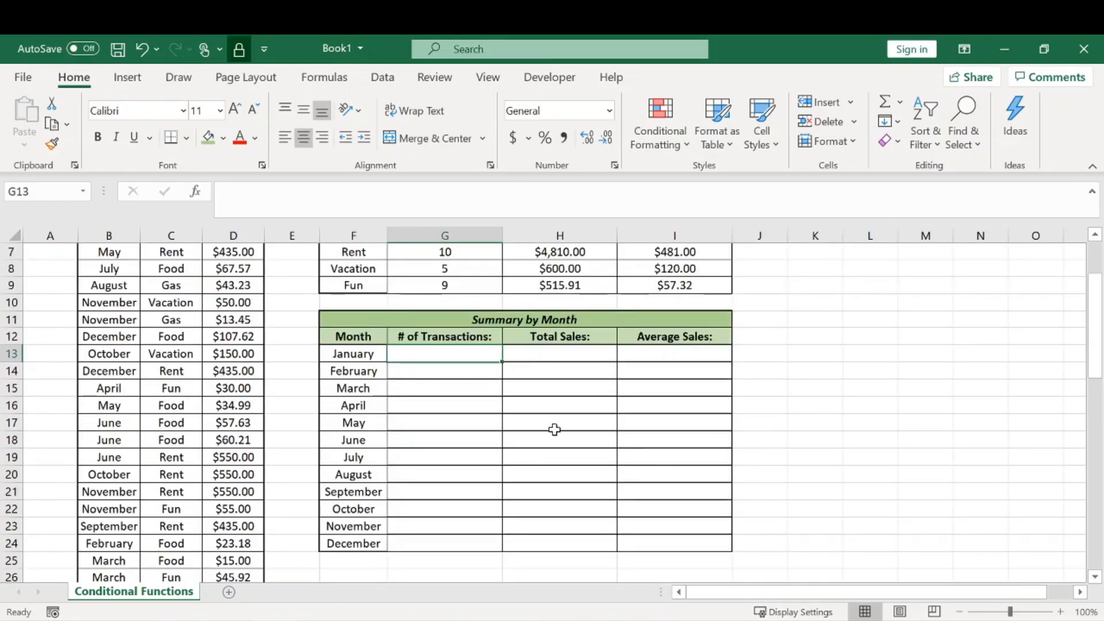
{"action": "scroll", "coordinate": [555, 429], "scroll_direction": "down", "scroll_amount": 12}
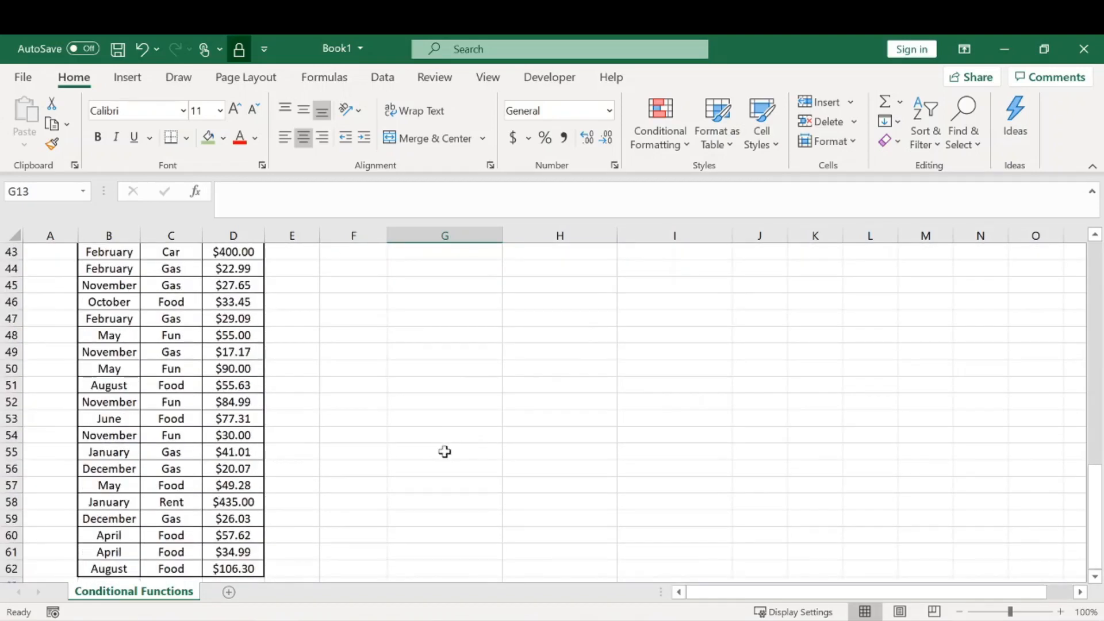
{"action": "scroll", "coordinate": [445, 452], "scroll_direction": "up", "scroll_amount": 14}
{"action": "scroll", "coordinate": [463, 449], "scroll_direction": "down", "scroll_amount": 2}
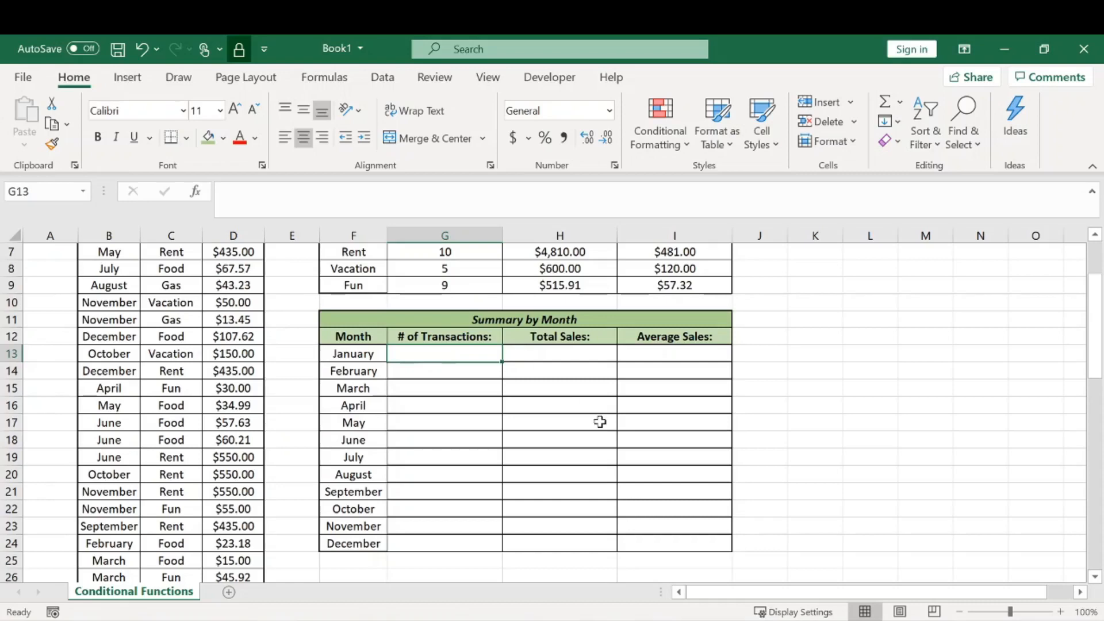
{"action": "left_click_drag", "start_coordinate": [458, 358], "coordinate": [655, 543]}
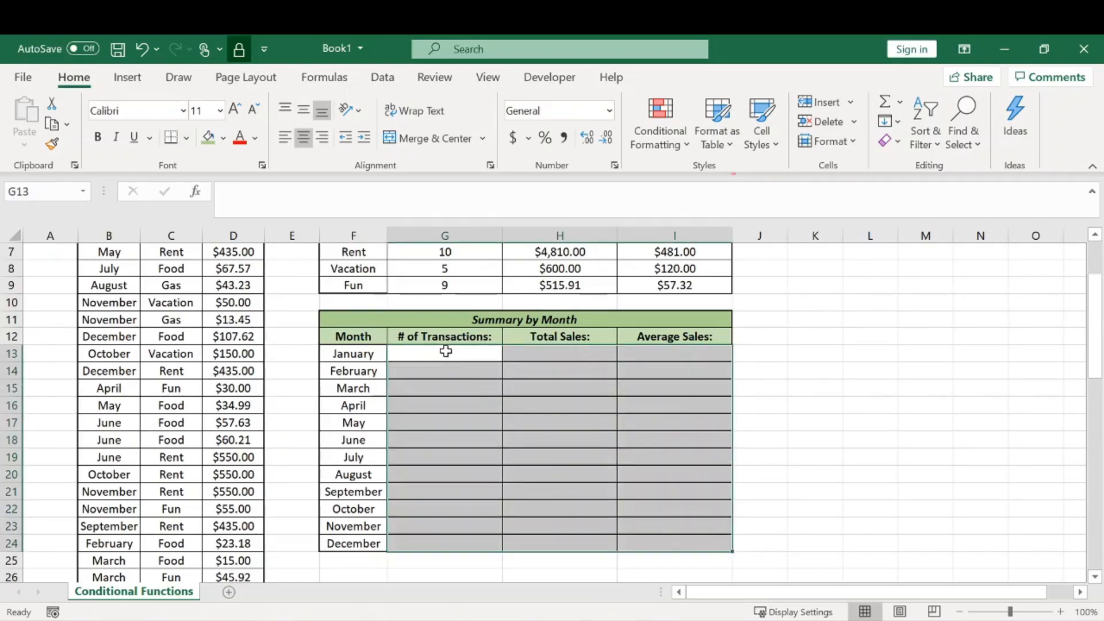
Start a COUNTIF formula in G13 for January with the Month column $B$4:$B$62 as the absolute range.
{"action": "left_click", "coordinate": [446, 350]}
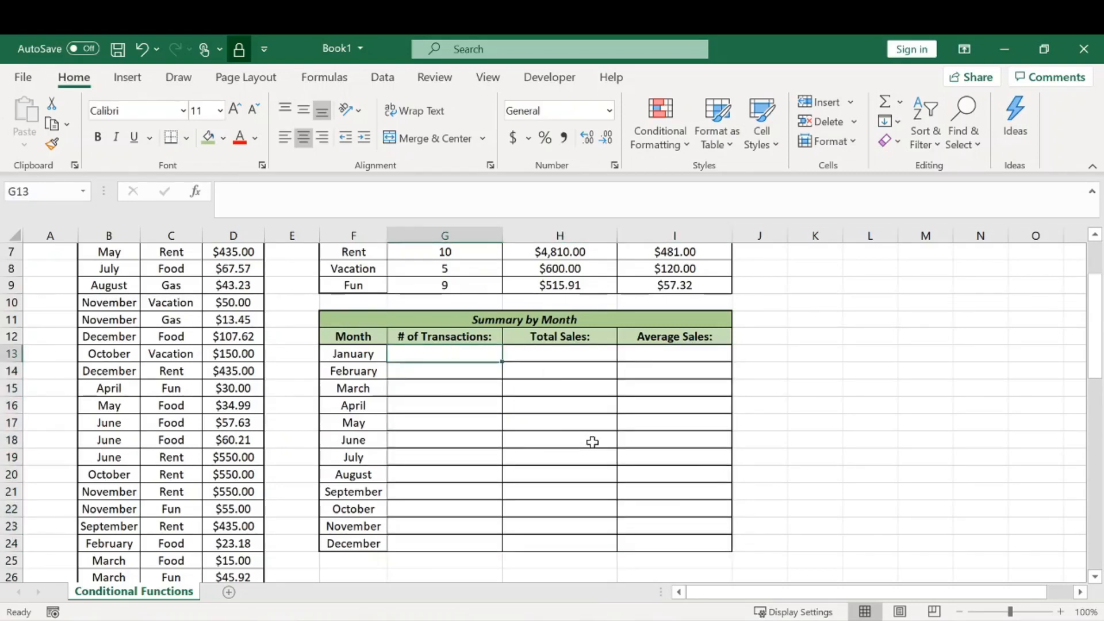
{"action": "type", "text": "=counti"}
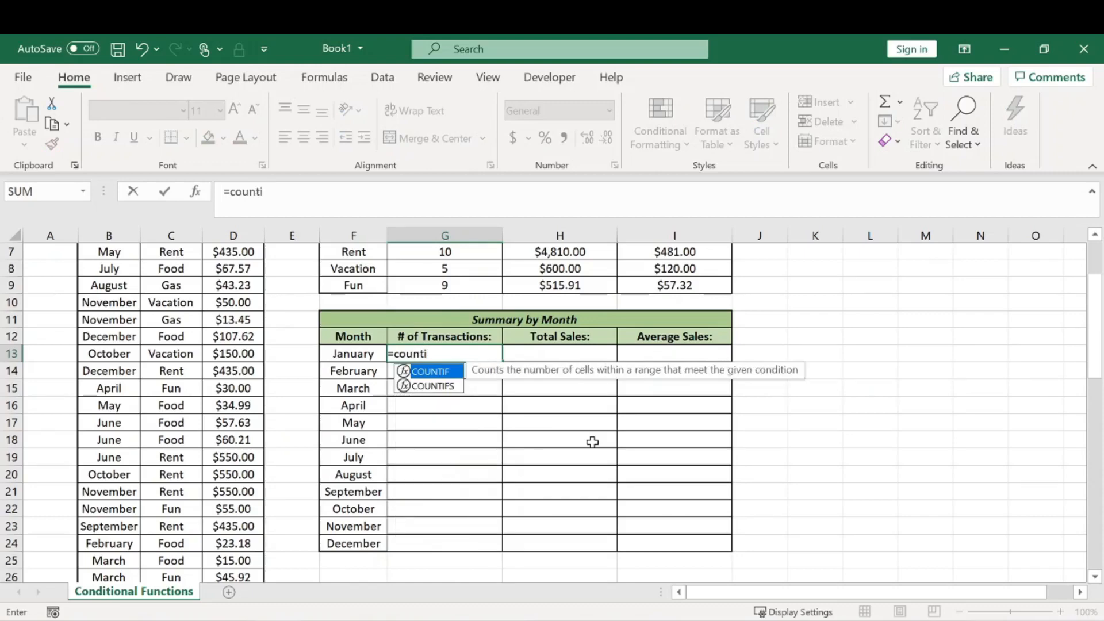
{"action": "key", "text": "Tab"}
{"action": "scroll", "coordinate": [446, 468], "scroll_direction": "up", "scroll_amount": 2}
{"action": "left_click", "coordinate": [118, 303]}
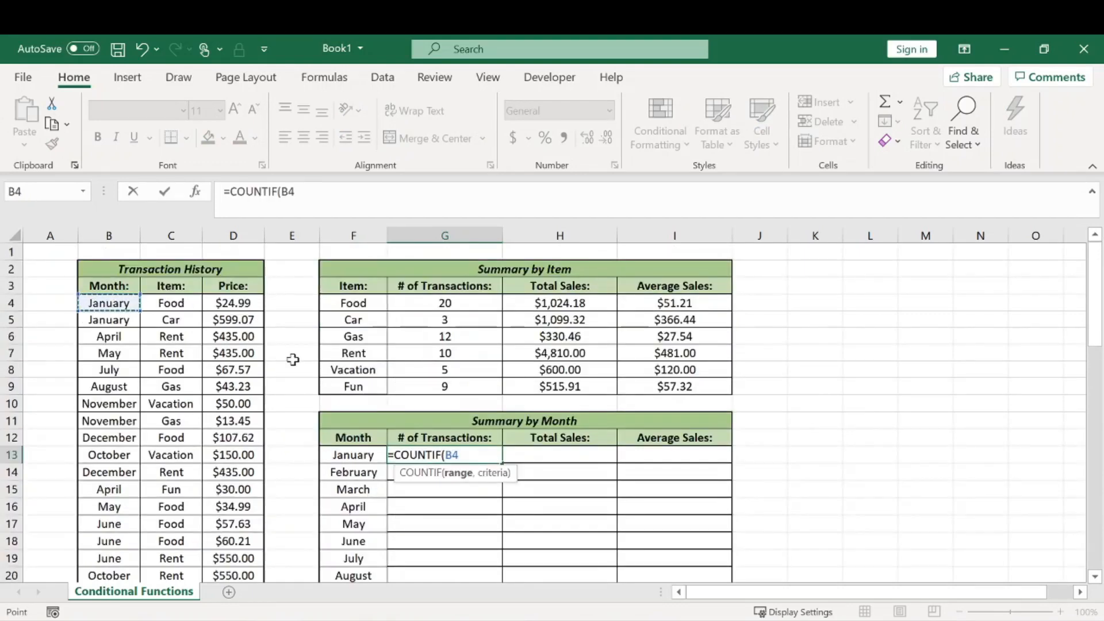
{"action": "key", "text": "ctrl+shift+Down"}
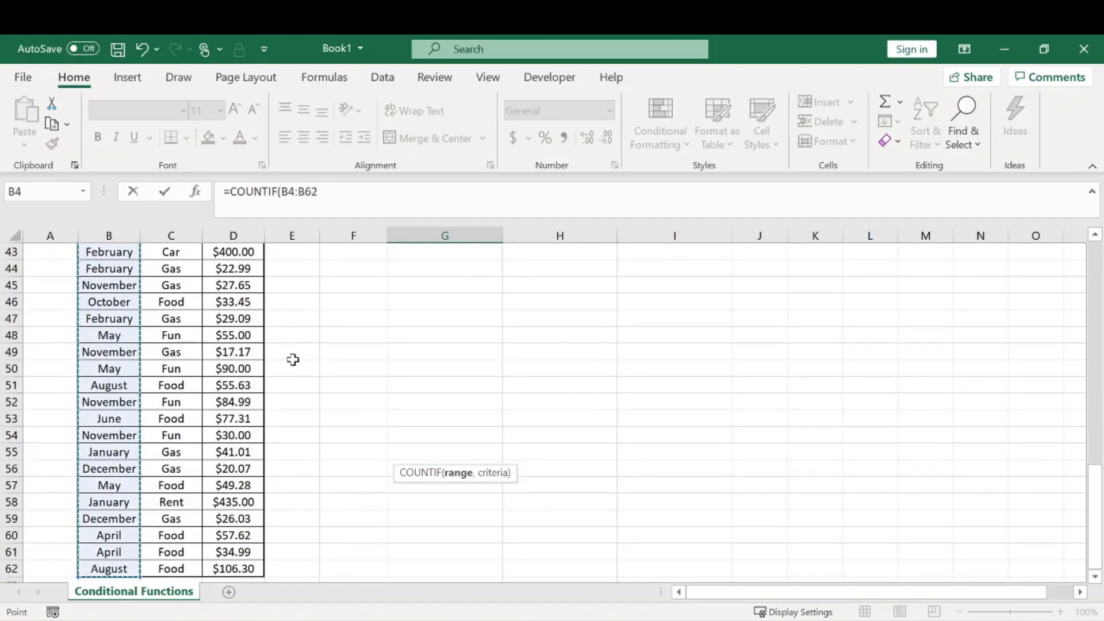
{"action": "key", "text": "F4"}
Complete G13's COUNTIF formula with F13 as the relative criterion and fill it down to G24.
{"action": "scroll", "coordinate": [293, 360], "scroll_direction": "up", "scroll_amount": 14}
{"action": "type", "text": ","}
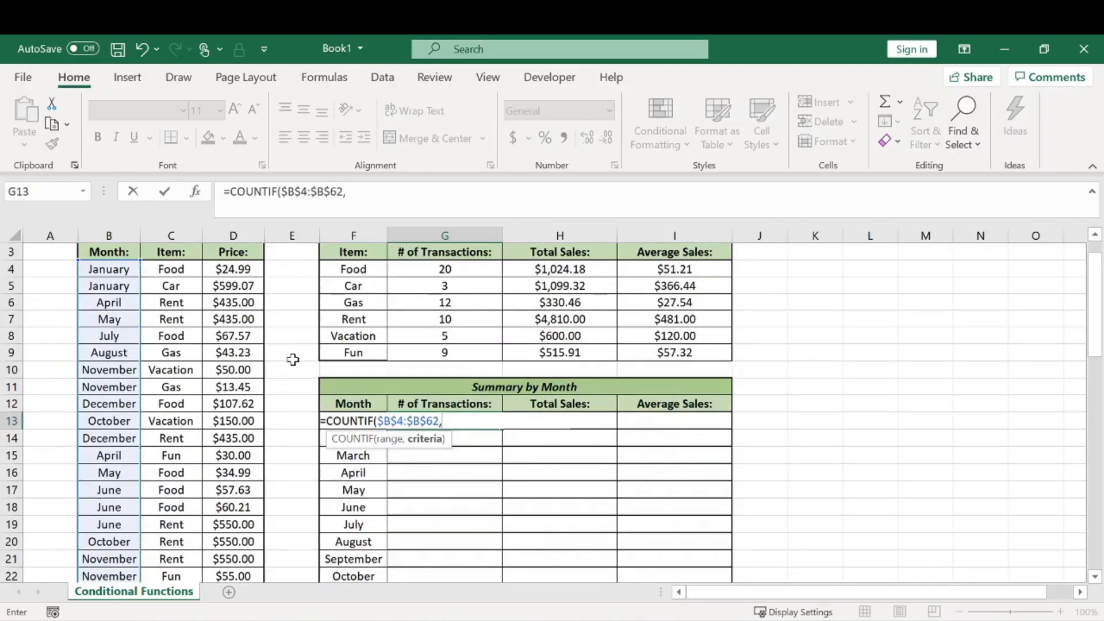
{"action": "left_click", "coordinate": [282, 417]}
{"action": "key", "text": "Right"}
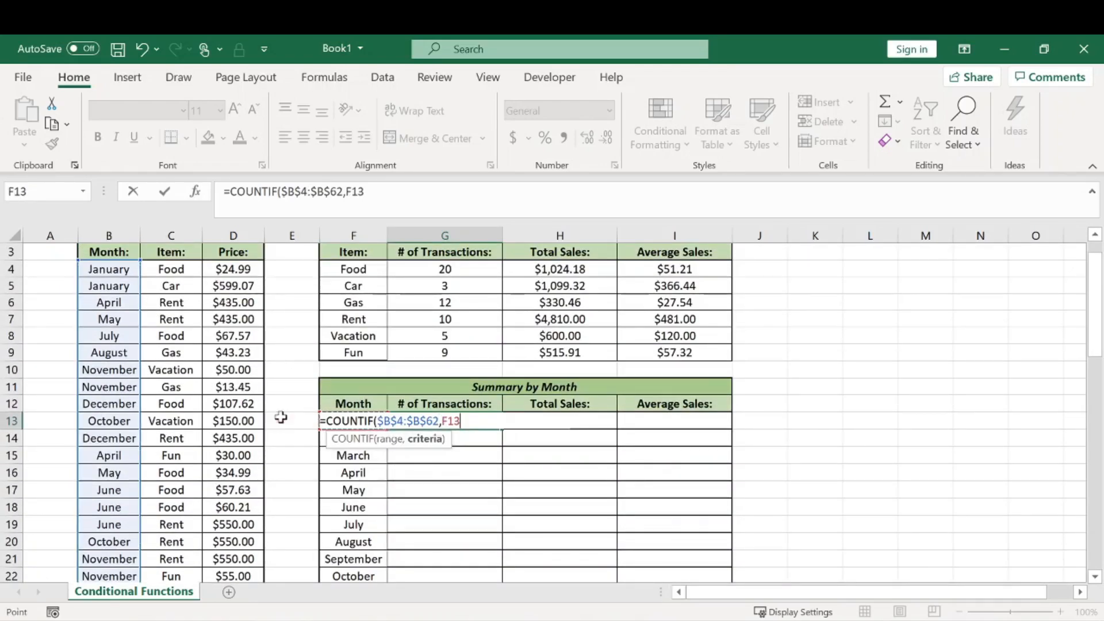
{"action": "key", "text": "Return"}
{"action": "left_click", "coordinate": [480, 419]}
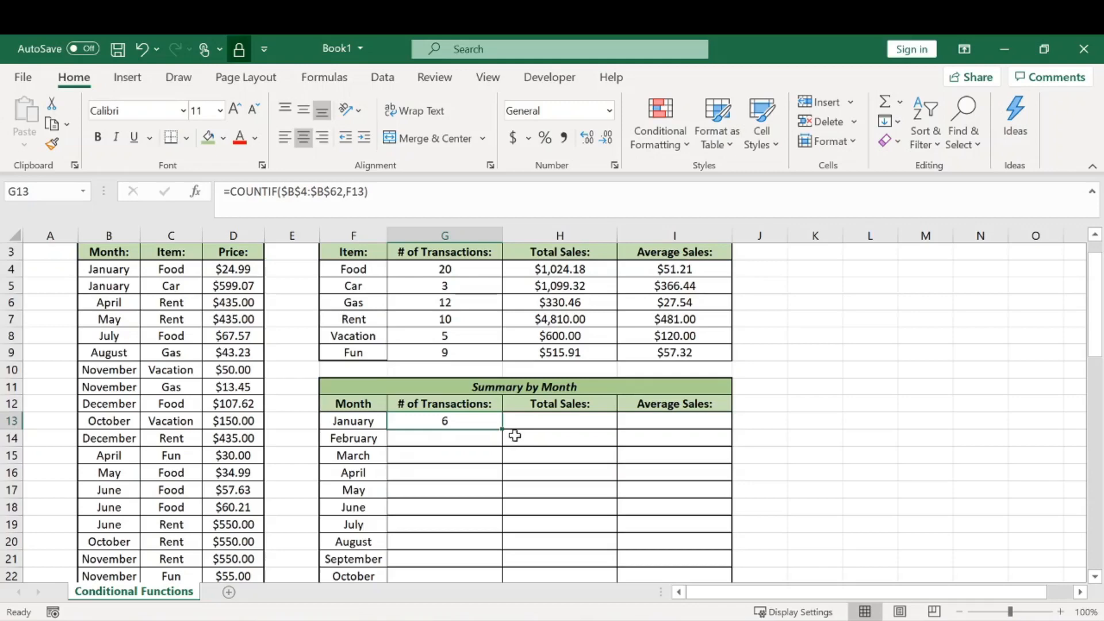
{"action": "double_click", "coordinate": [500, 431]}
Start a SUMIF formula in H13 for January's total sales with $B$4:$B$62 as the absolute criteria range.
{"action": "scroll", "coordinate": [575, 414], "scroll_direction": "down", "scroll_amount": 1}
{"action": "left_click", "coordinate": [560, 371]}
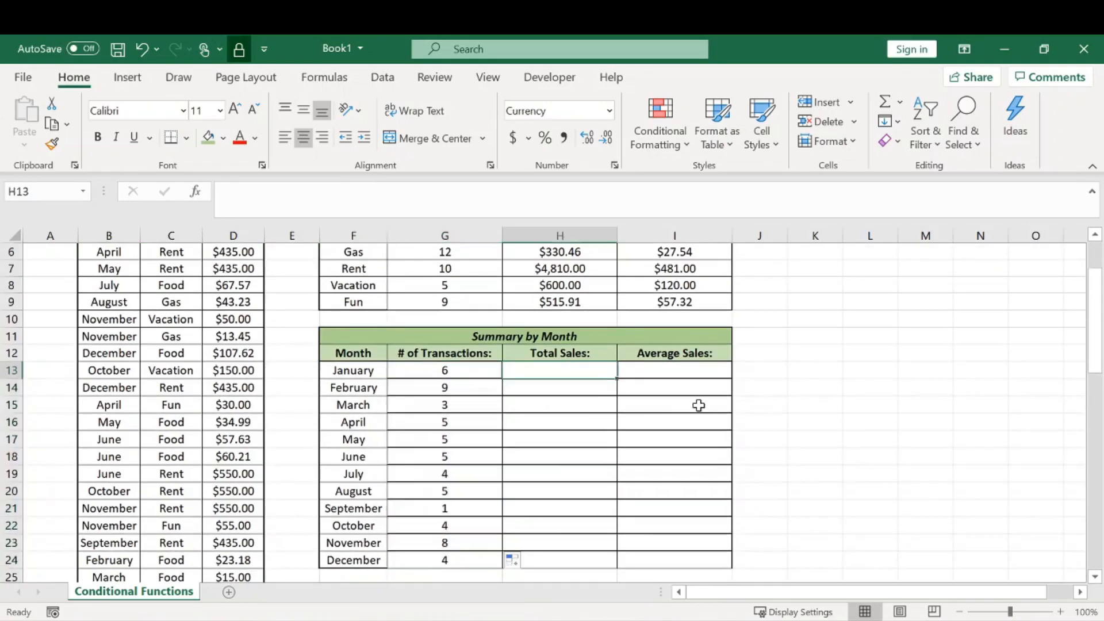
{"action": "type", "text": "=sumif"}
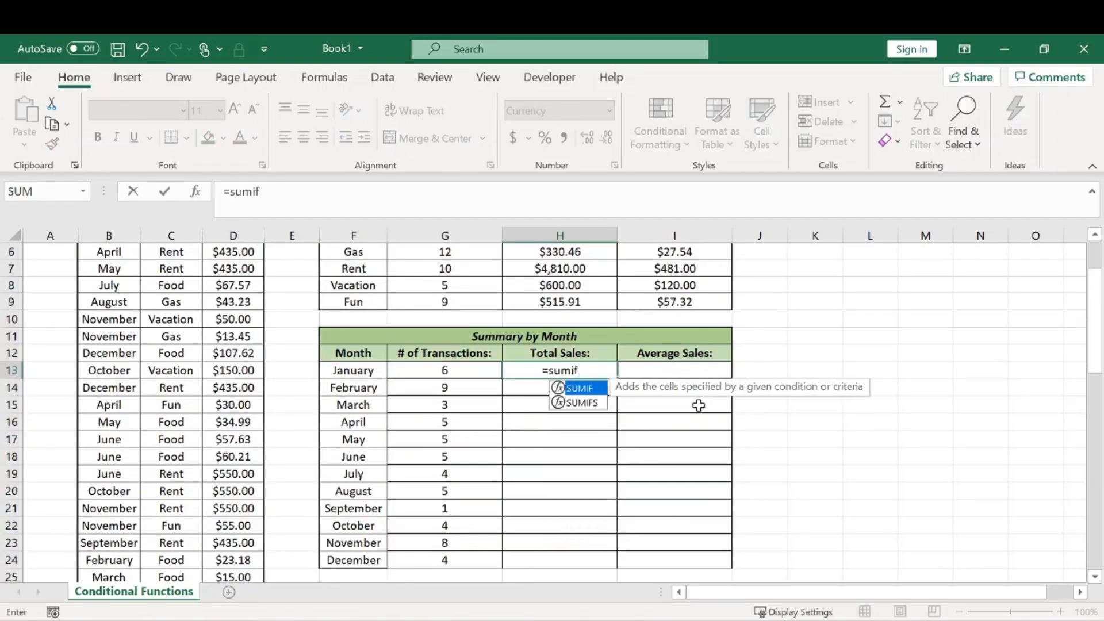
{"action": "key", "text": "Tab"}
{"action": "scroll", "coordinate": [148, 357], "scroll_direction": "up", "scroll_amount": 2}
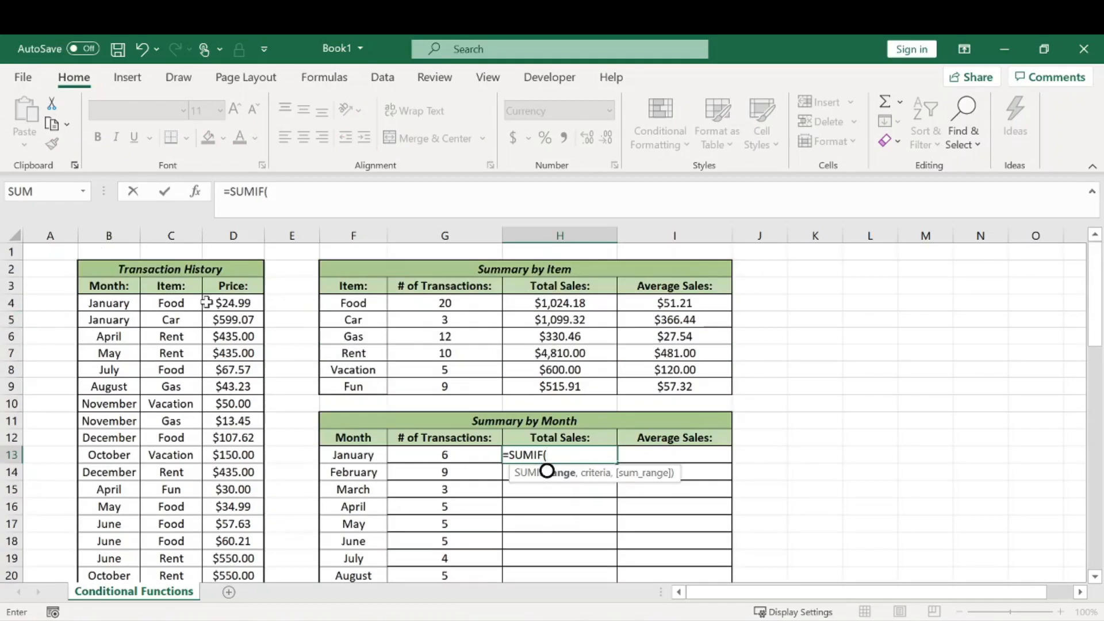
{"action": "left_click", "coordinate": [117, 303]}
{"action": "key", "text": "ctrl+shift+Down"}
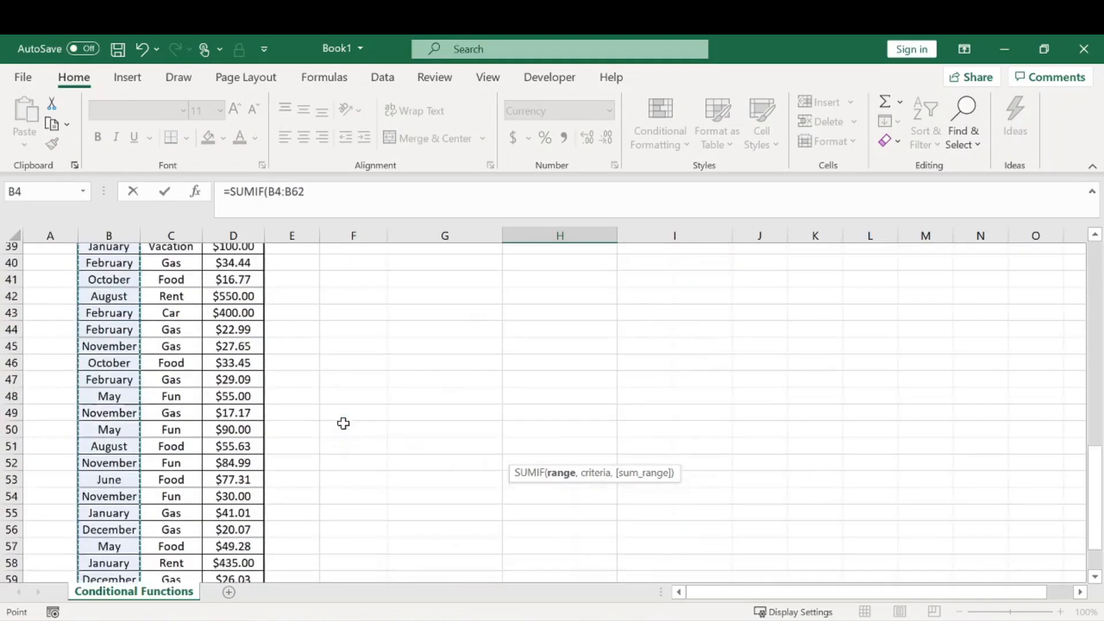
{"action": "key", "text": "F4"}
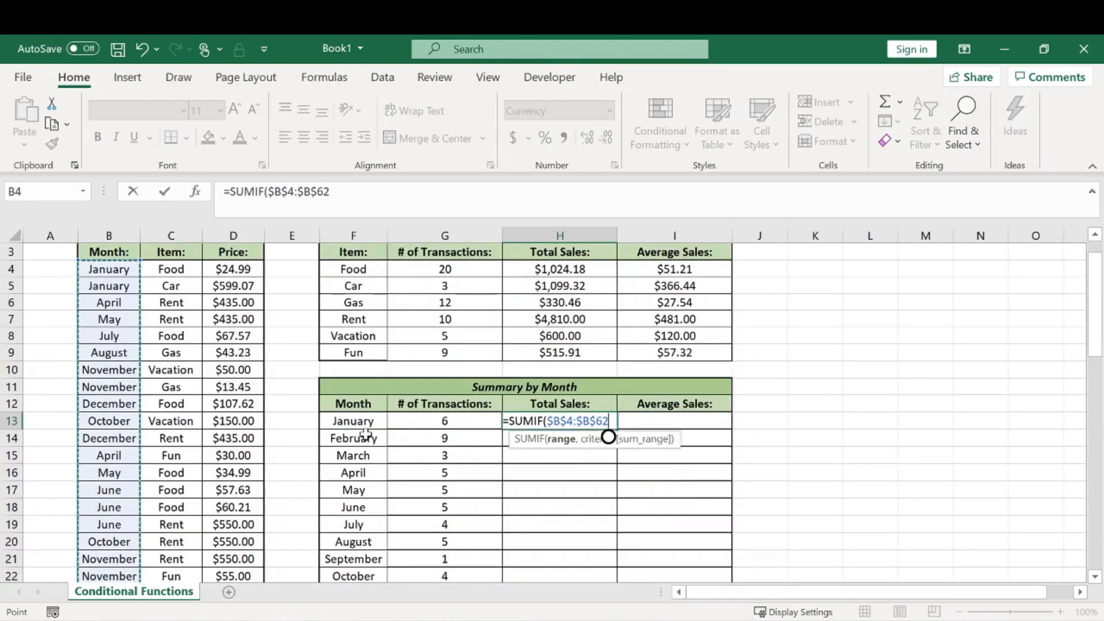
Complete H13's SUMIF formula with F13 as the relative criterion and $D$4:$D$62 as the absolute sum range.
{"action": "type", "text": ","}
{"action": "left_click", "coordinate": [361, 426]}
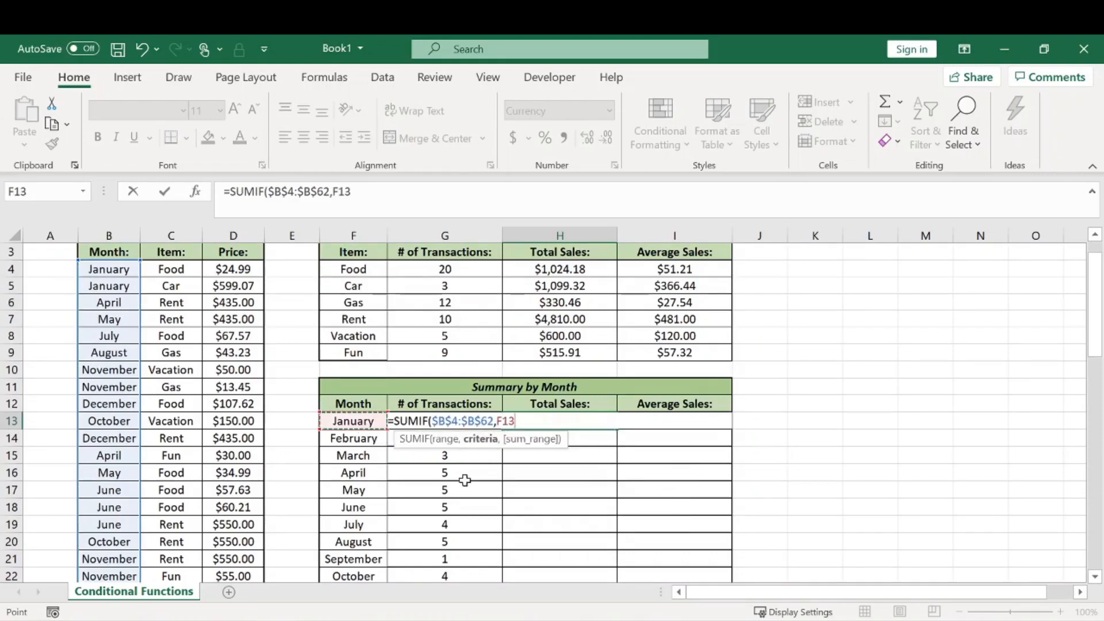
{"action": "type", "text": ","}
{"action": "left_click", "coordinate": [229, 269]}
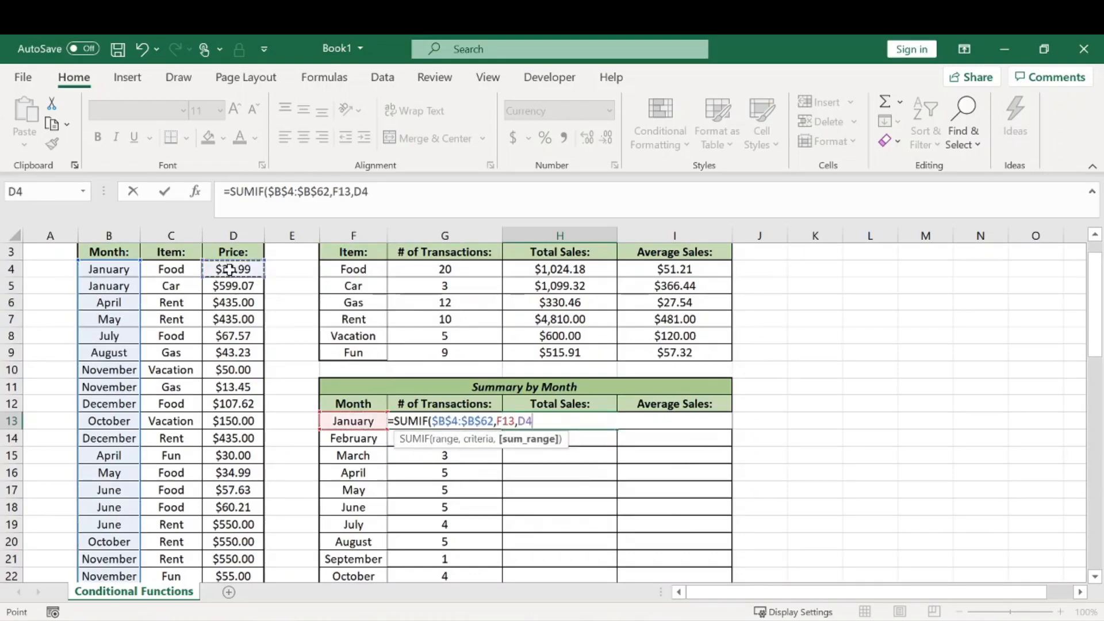
{"action": "key", "text": "ctrl+shift+Down"}
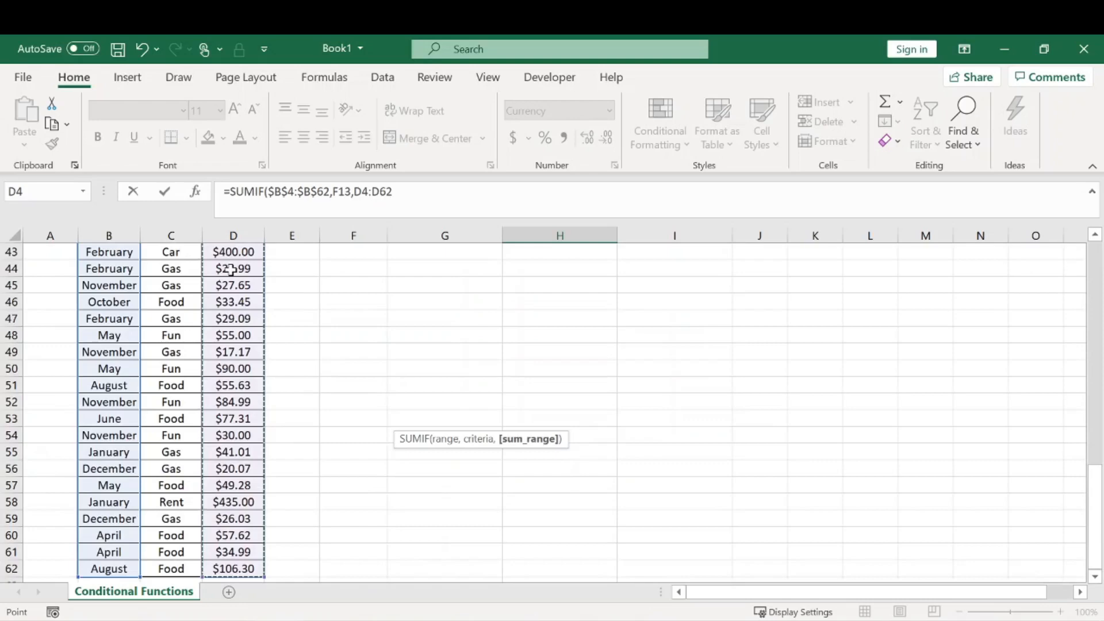
{"action": "key", "text": "F4"}
{"action": "key", "text": "Return"}
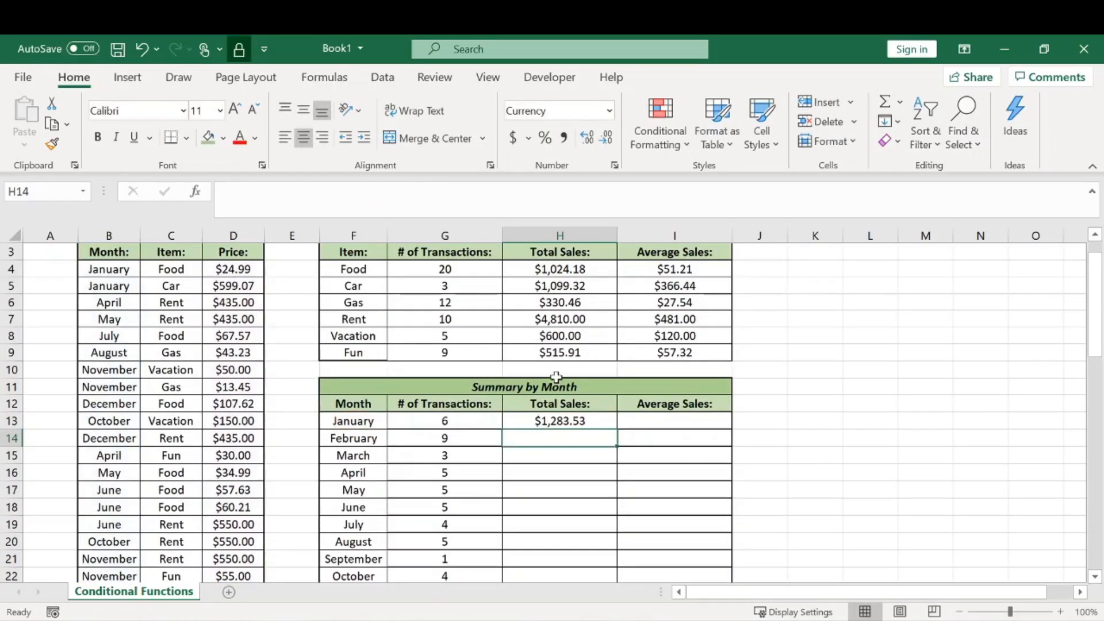
Fill the SUMIF formula from H13 down to H24 and review the monthly Total Sales values.
{"action": "left_click", "coordinate": [602, 423]}
{"action": "double_click", "coordinate": [617, 430]}
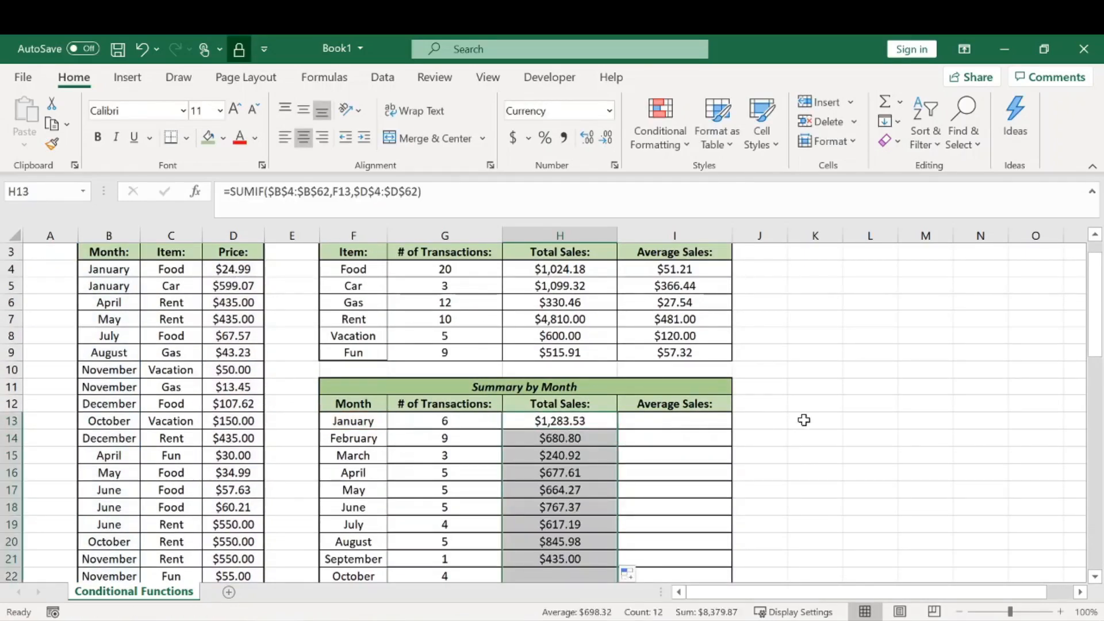
{"action": "left_click", "coordinate": [804, 420]}
{"action": "scroll", "coordinate": [817, 405], "scroll_direction": "down", "scroll_amount": 2}
{"action": "scroll", "coordinate": [598, 352], "scroll_direction": "up", "scroll_amount": 3}
{"action": "left_click_drag", "start_coordinate": [559, 303], "coordinate": [588, 536]}
{"action": "scroll", "coordinate": [776, 468], "scroll_direction": "down", "scroll_amount": 2}
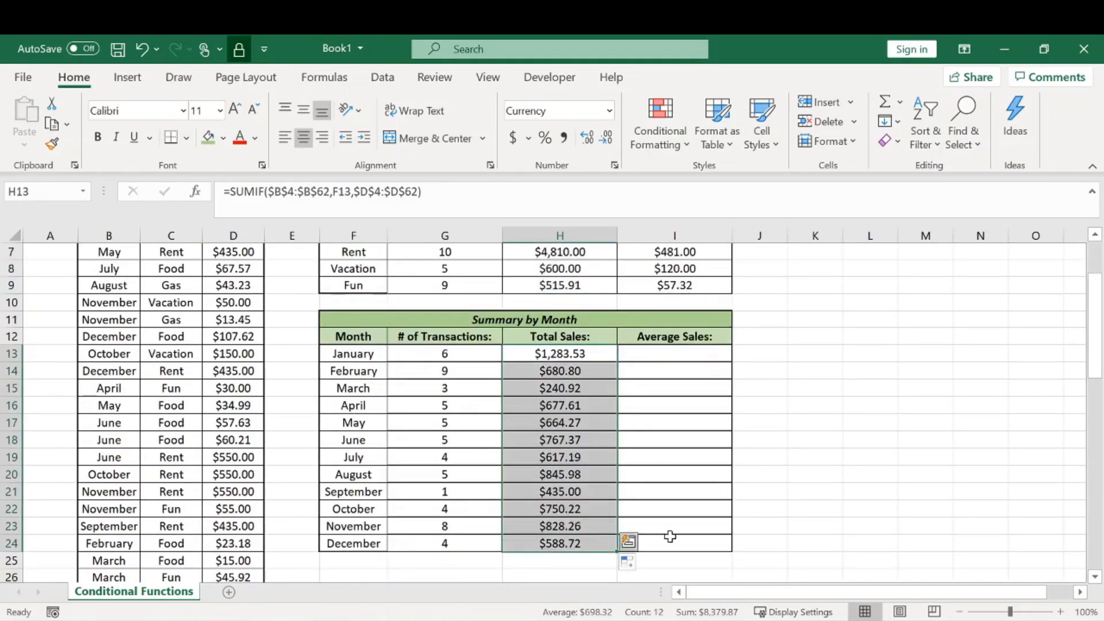
Start an AVERAGEIF formula in I13 for January's average sales with $B$4:$B$62 as the absolute criteria range.
{"action": "left_click", "coordinate": [691, 370]}
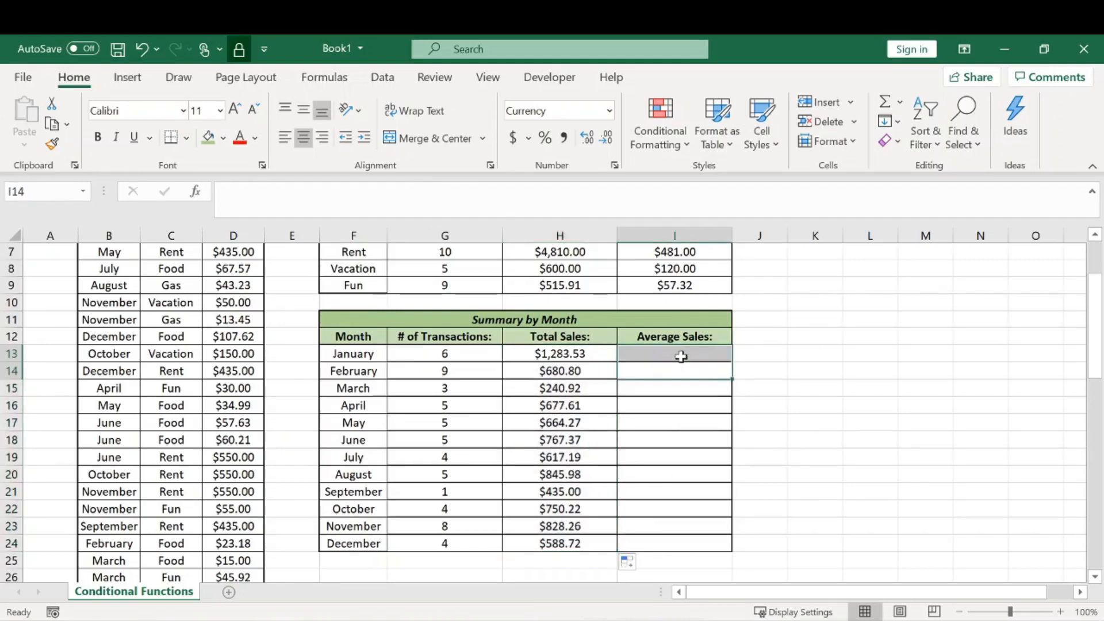
{"action": "left_click", "coordinate": [681, 356]}
{"action": "type", "text": "=aver"}
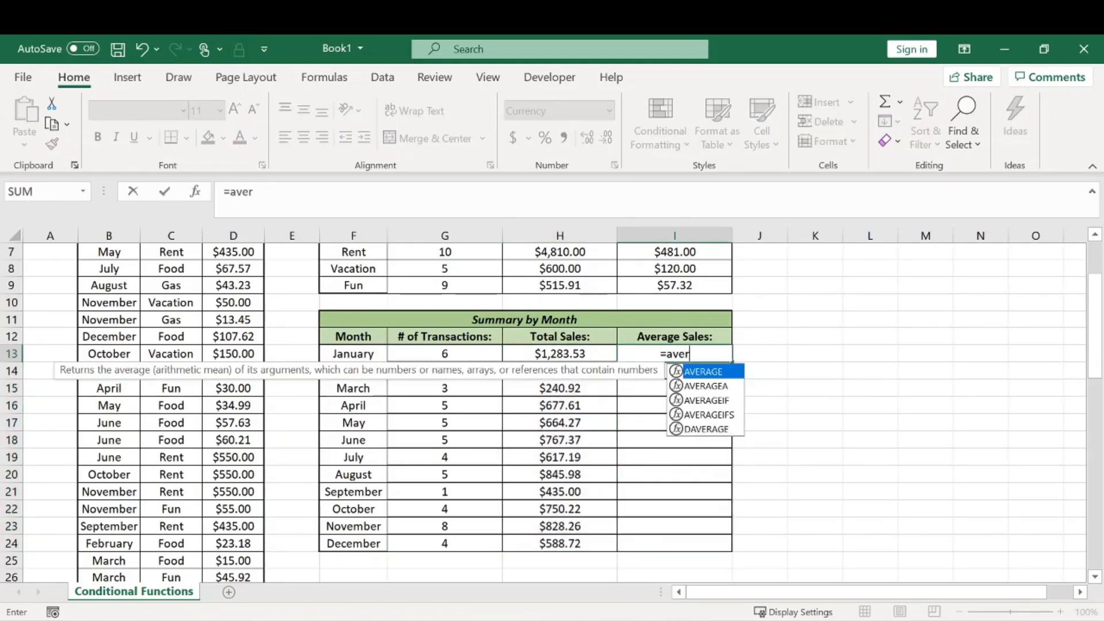
{"action": "key", "text": "Down"}
{"action": "key", "text": "Down"}
{"action": "key", "text": "Tab"}
{"action": "scroll", "coordinate": [543, 425], "scroll_direction": "up", "scroll_amount": 2}
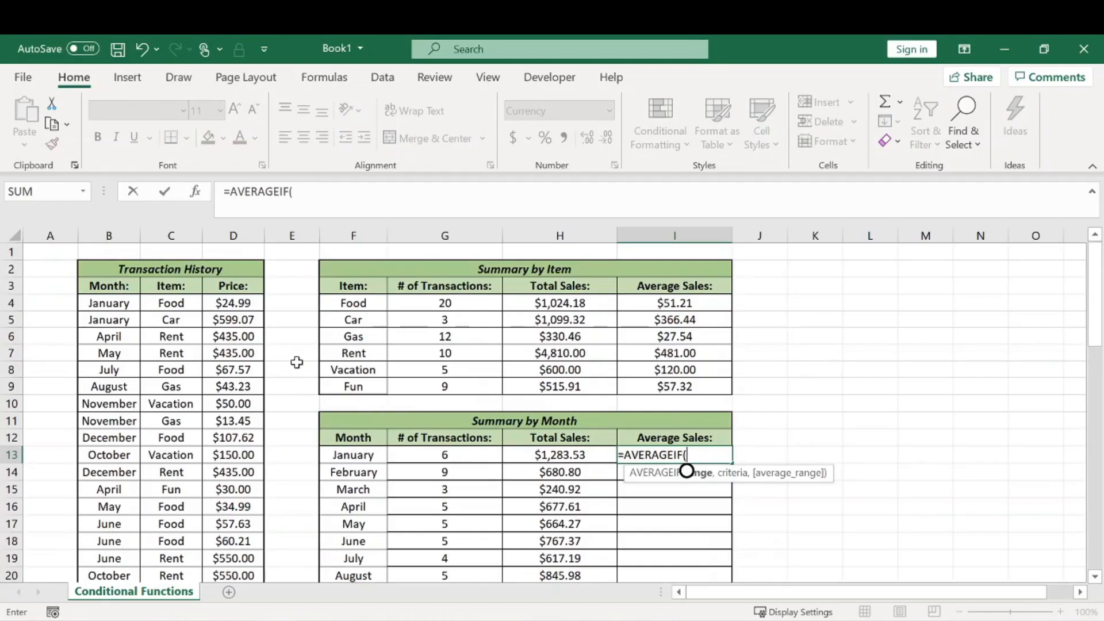
{"action": "left_click", "coordinate": [113, 304]}
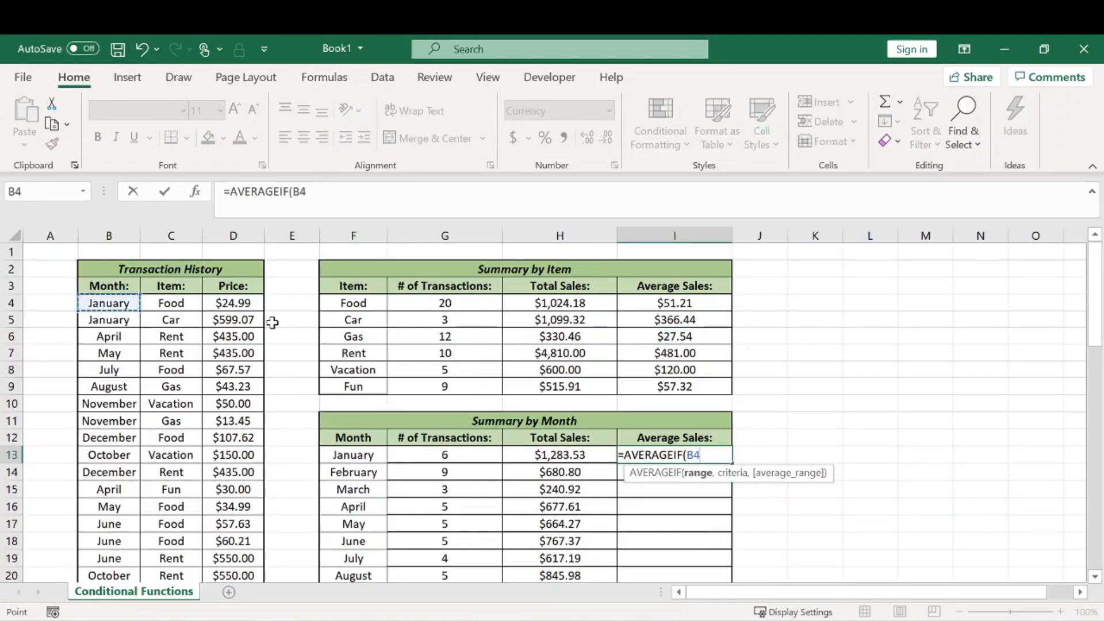
{"action": "key", "text": "ctrl+shift+Down"}
{"action": "key", "text": "F4"}
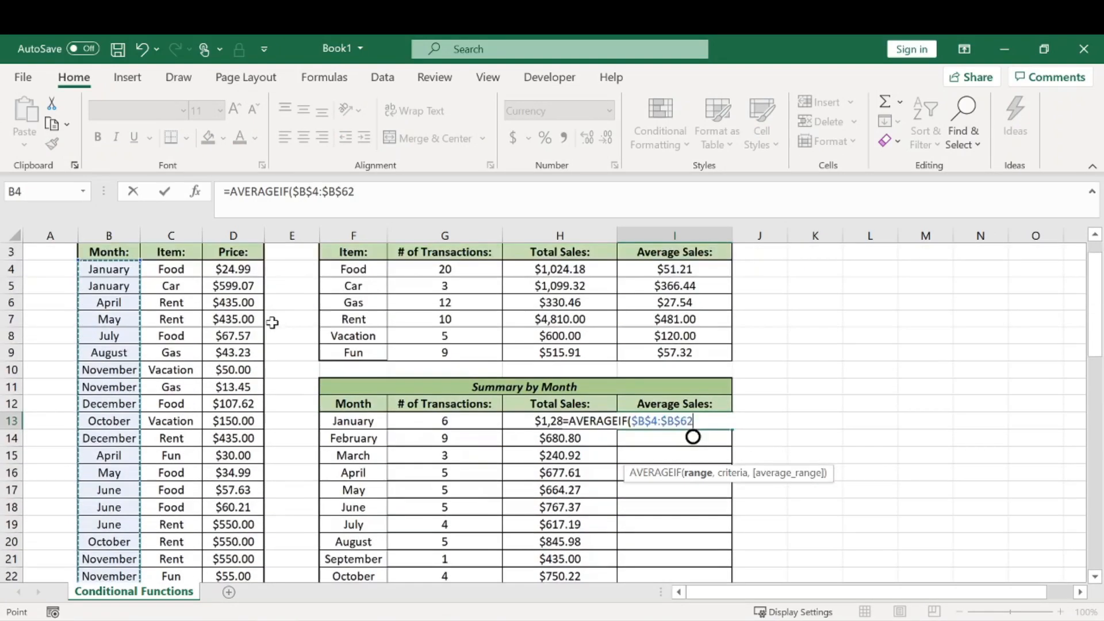
Complete I13's AVERAGEIF formula with criterion F13 and absolute average range $D$4:$D$62, and fill it down to I24.
{"action": "type", "text": ","}
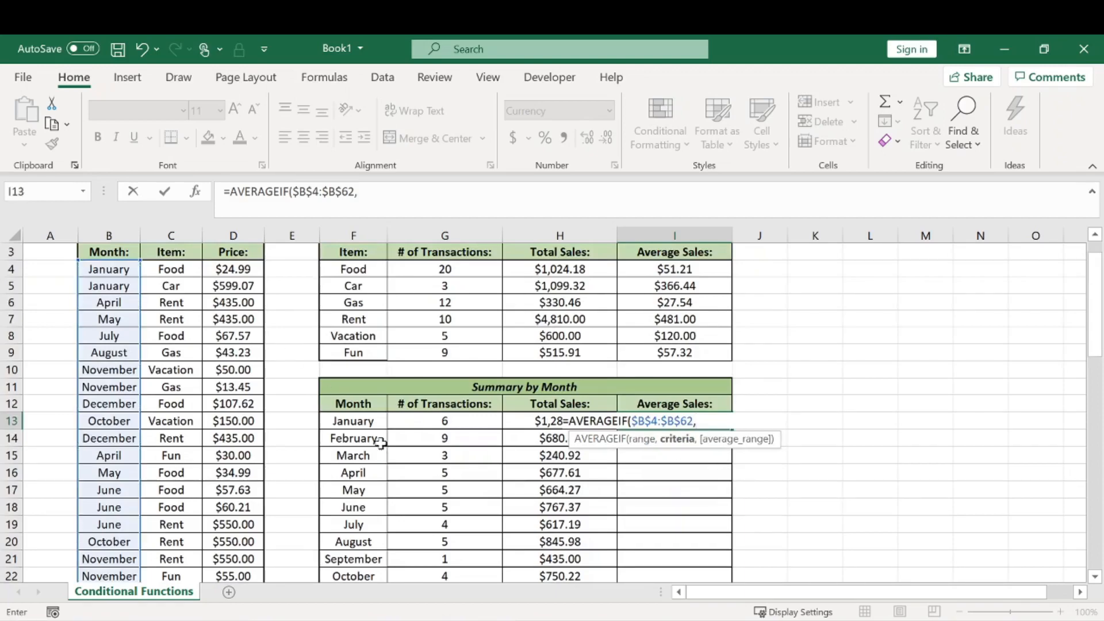
{"action": "left_click", "coordinate": [363, 420]}
{"action": "type", "text": ","}
{"action": "left_click", "coordinate": [242, 268]}
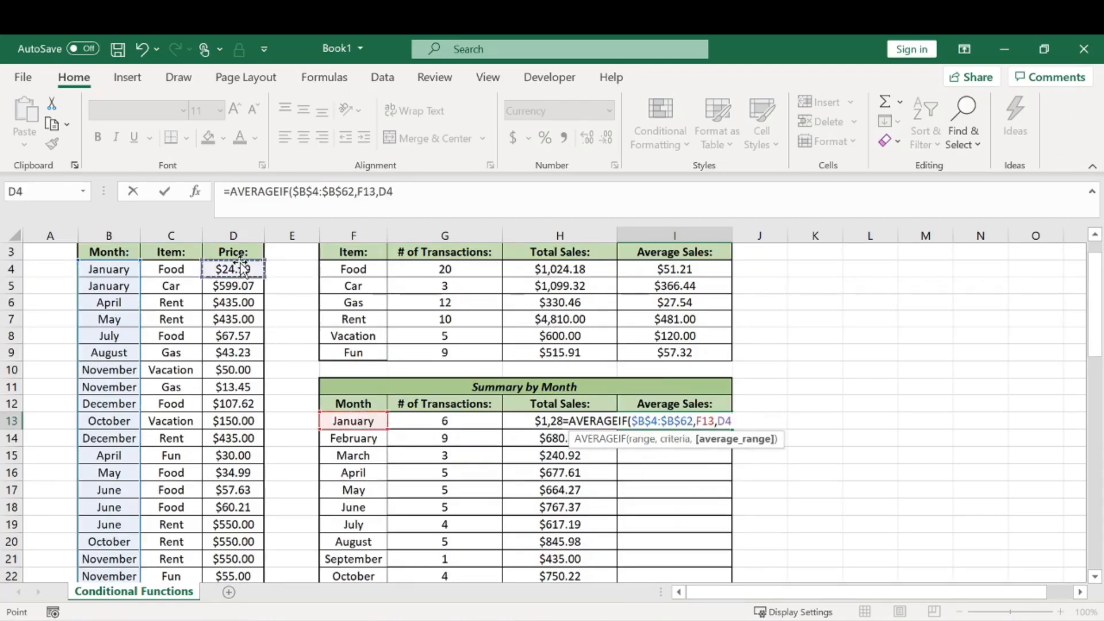
{"action": "key", "text": "ctrl+shift+Down"}
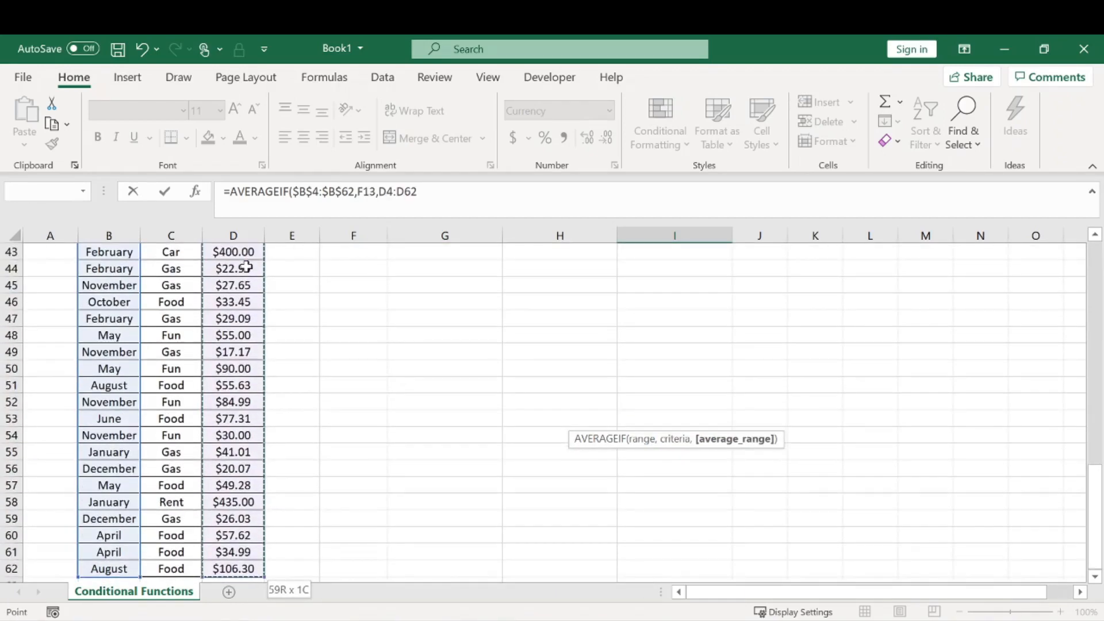
{"action": "key", "text": "F4"}
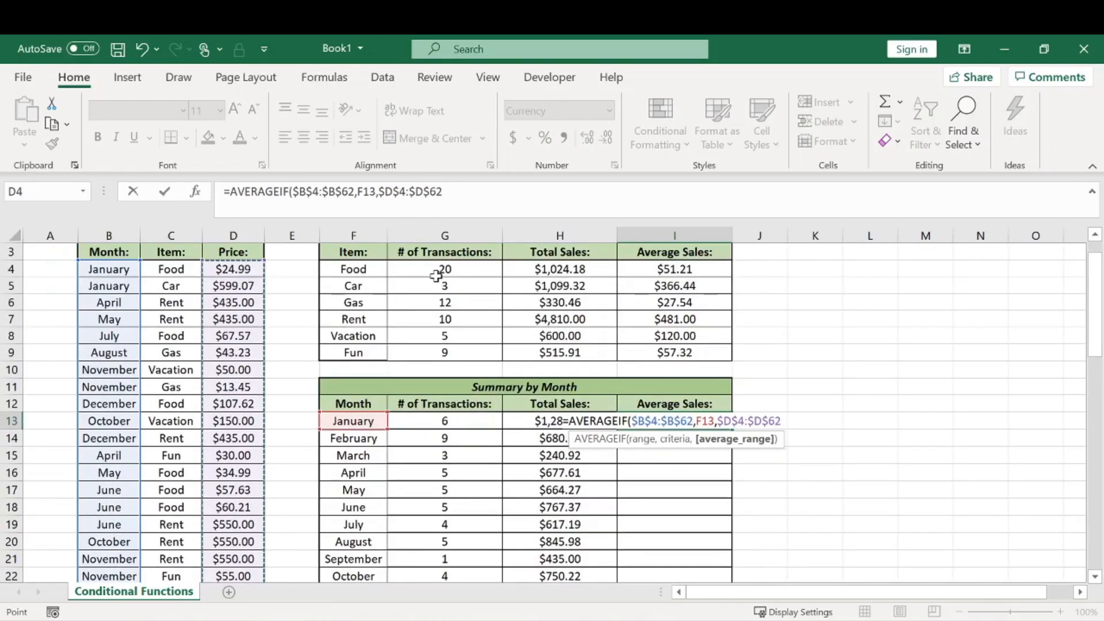
{"action": "key", "text": "Return"}
{"action": "left_click", "coordinate": [716, 424]}
{"action": "double_click", "coordinate": [733, 430]}
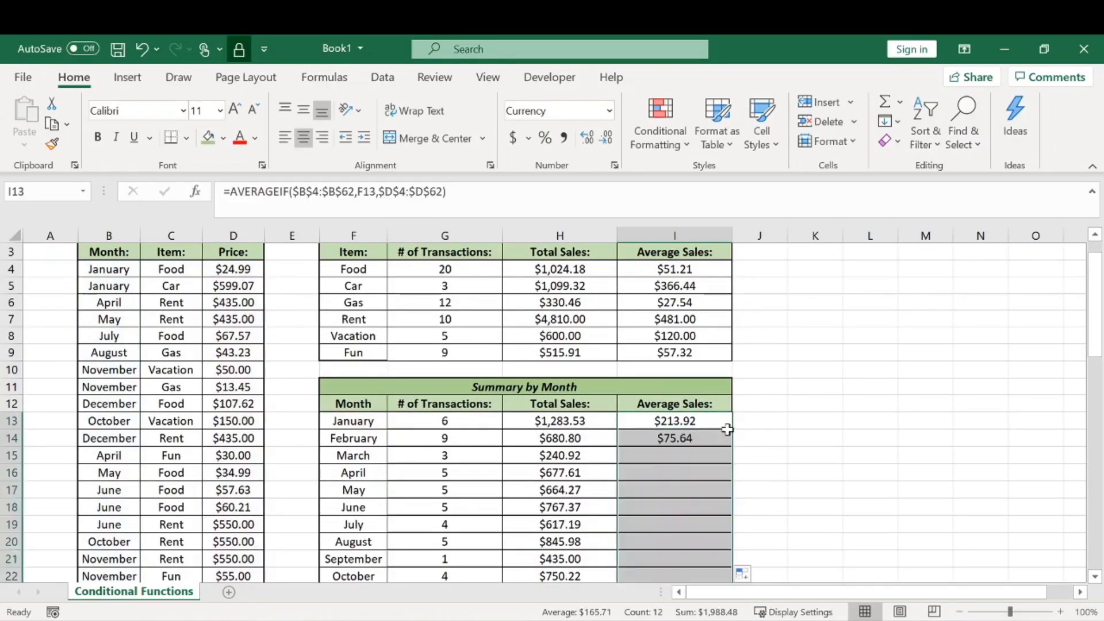
Review the completed Summary by Month table in F11:I24, checking the transaction counts, total sales and average sales for every month.
{"action": "left_click", "coordinate": [783, 383]}
{"action": "scroll", "coordinate": [759, 399], "scroll_direction": "down", "scroll_amount": 2}
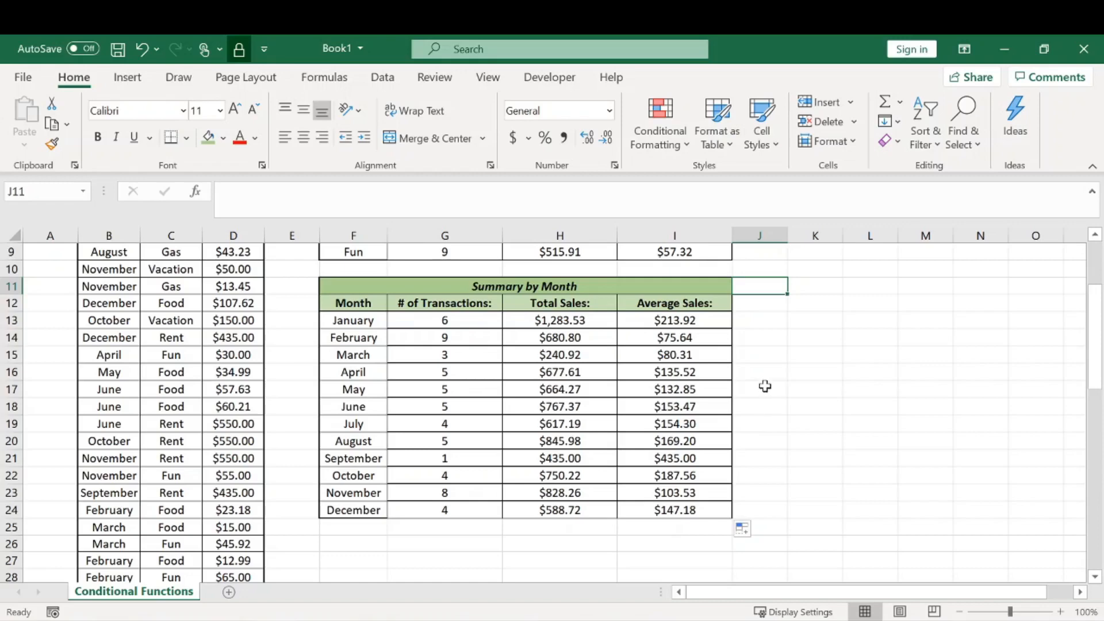
{"action": "left_click_drag", "start_coordinate": [506, 287], "coordinate": [431, 502]}
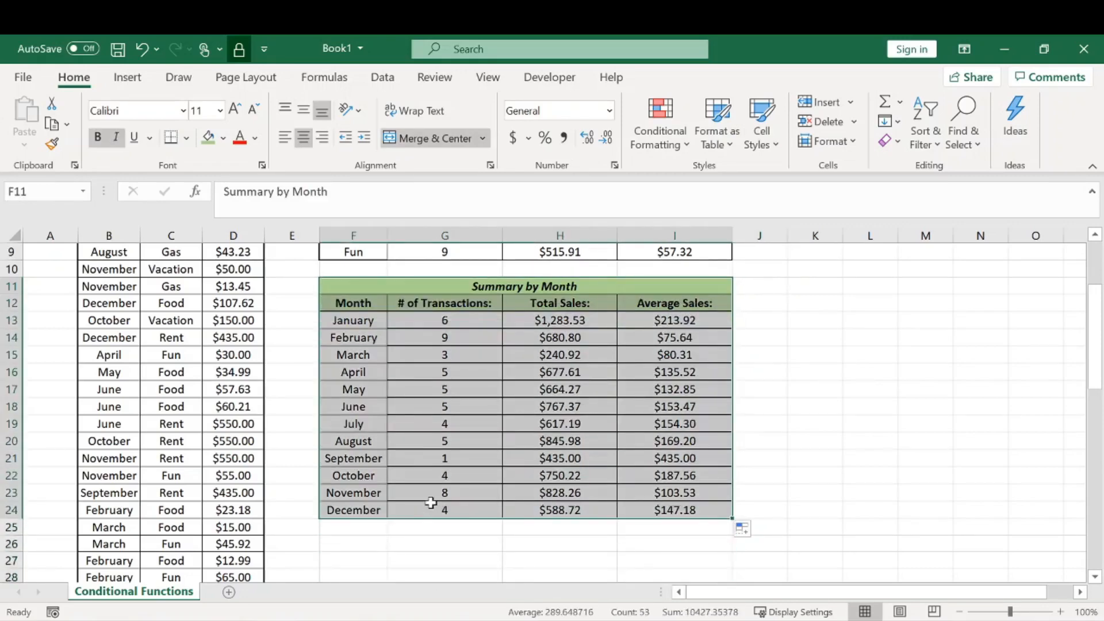
{"action": "left_click", "coordinate": [800, 410]}
{"action": "left_click_drag", "start_coordinate": [366, 293], "coordinate": [616, 503]}
{"action": "left_click", "coordinate": [784, 426]}
Examine the Transaction History data alongside the Summary by Item table, covering the counts, totals and averages in F4:I9.
{"action": "scroll", "coordinate": [604, 437], "scroll_direction": "up", "scroll_amount": 3}
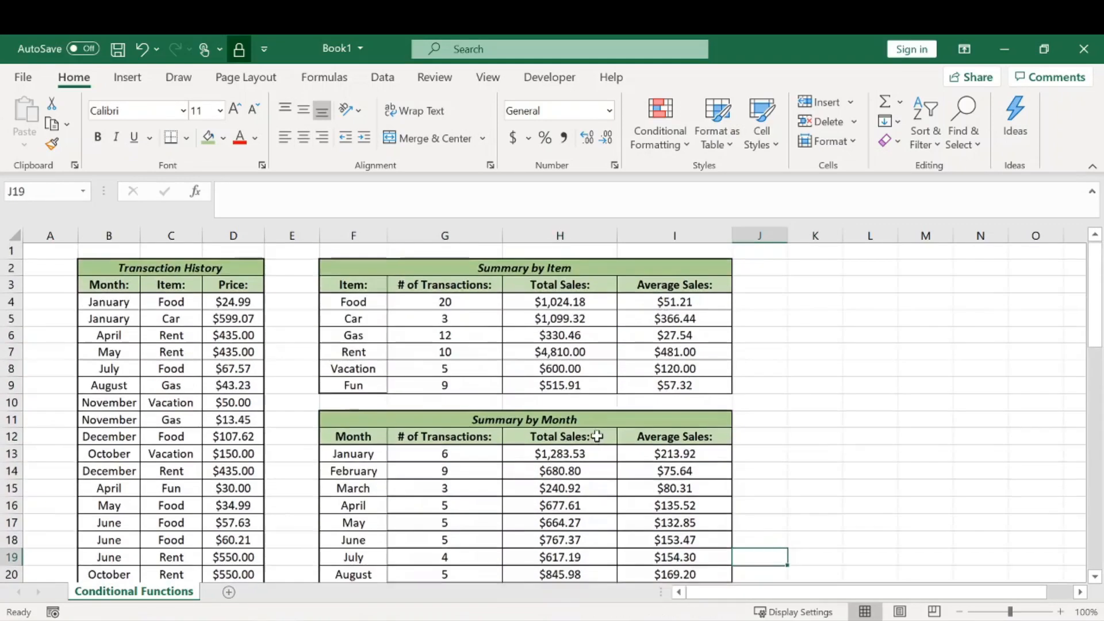
{"action": "scroll", "coordinate": [593, 403], "scroll_direction": "down", "scroll_amount": 1}
{"action": "scroll", "coordinate": [586, 371], "scroll_direction": "up", "scroll_amount": 1}
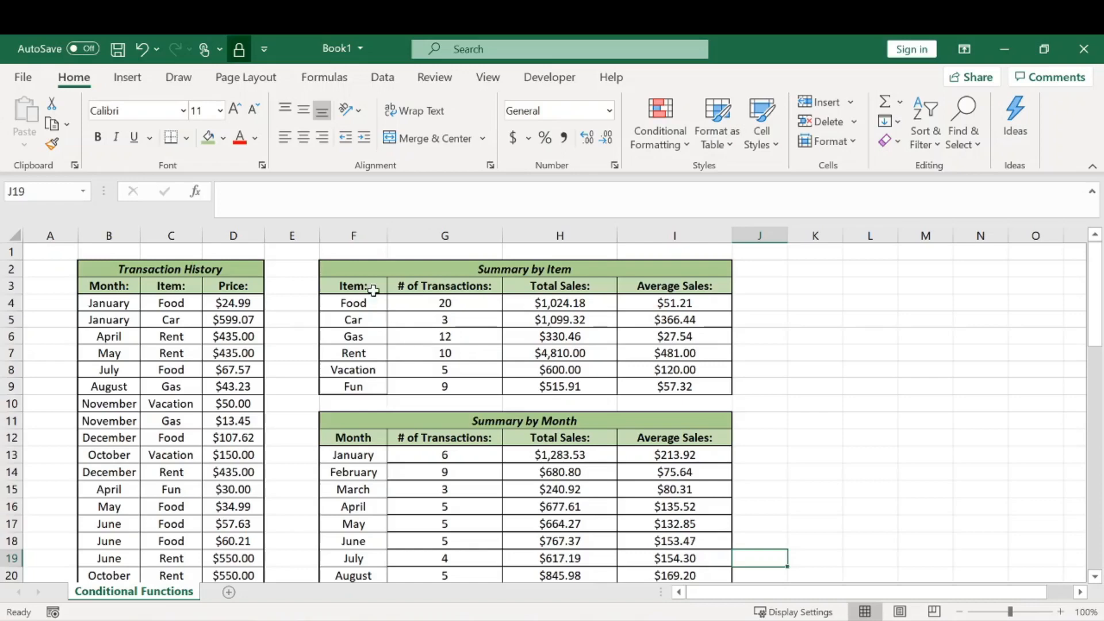
{"action": "left_click_drag", "start_coordinate": [103, 271], "coordinate": [235, 455]}
{"action": "left_click", "coordinate": [454, 302]}
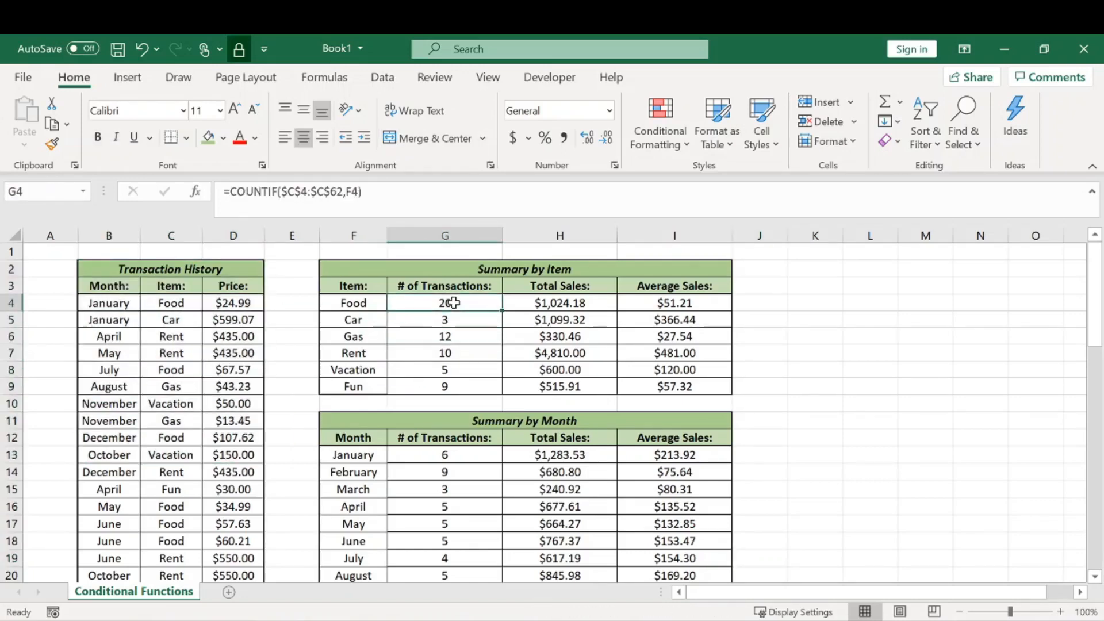
{"action": "left_click_drag", "start_coordinate": [119, 271], "coordinate": [172, 385]}
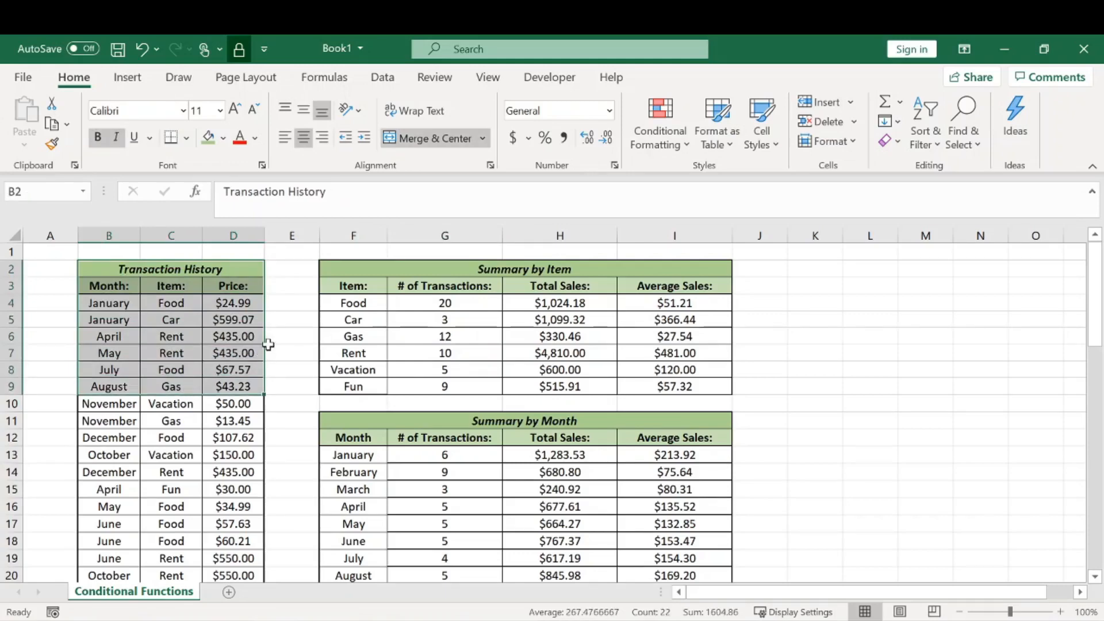
{"action": "left_click", "coordinate": [292, 314]}
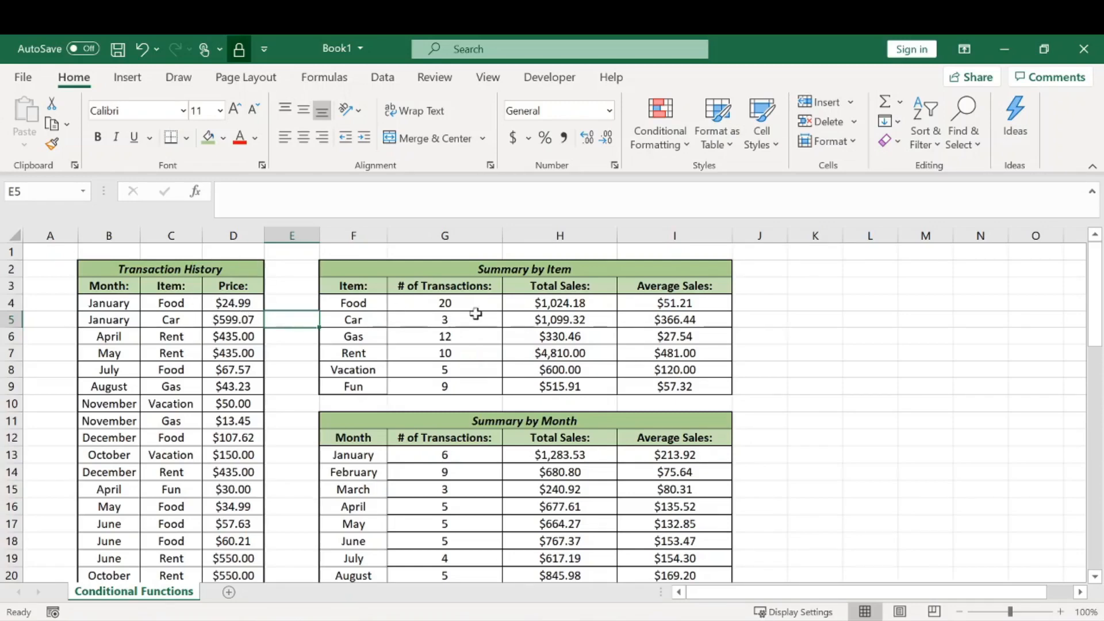
{"action": "left_click_drag", "start_coordinate": [477, 303], "coordinate": [633, 387]}
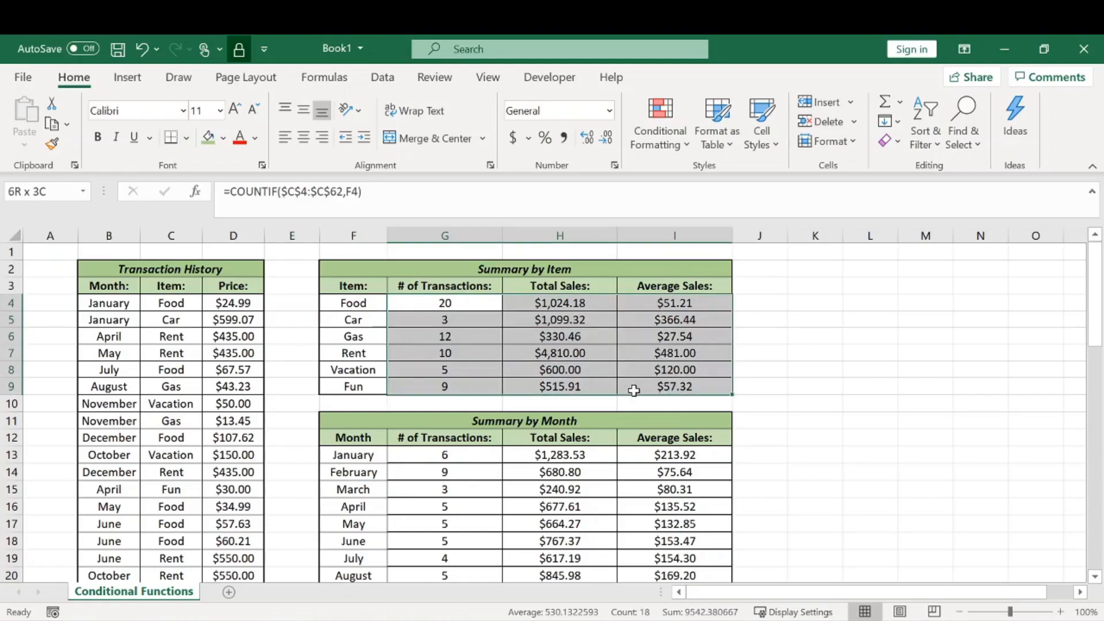
{"action": "left_click", "coordinate": [794, 350]}
{"action": "left_click_drag", "start_coordinate": [362, 303], "coordinate": [674, 389]}
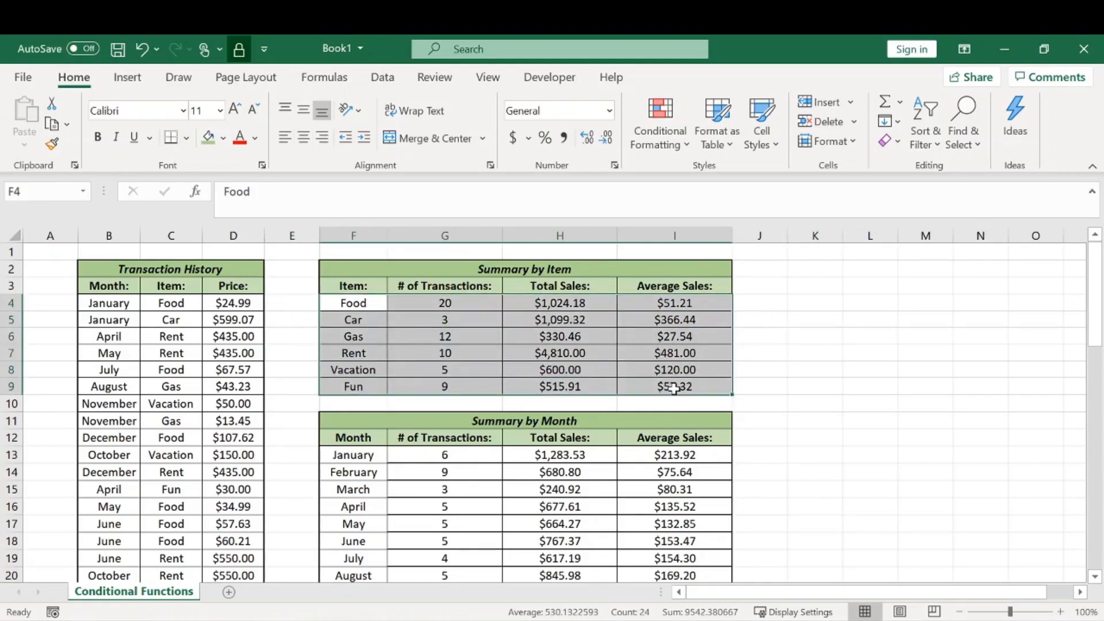
{"action": "left_click", "coordinate": [810, 353]}
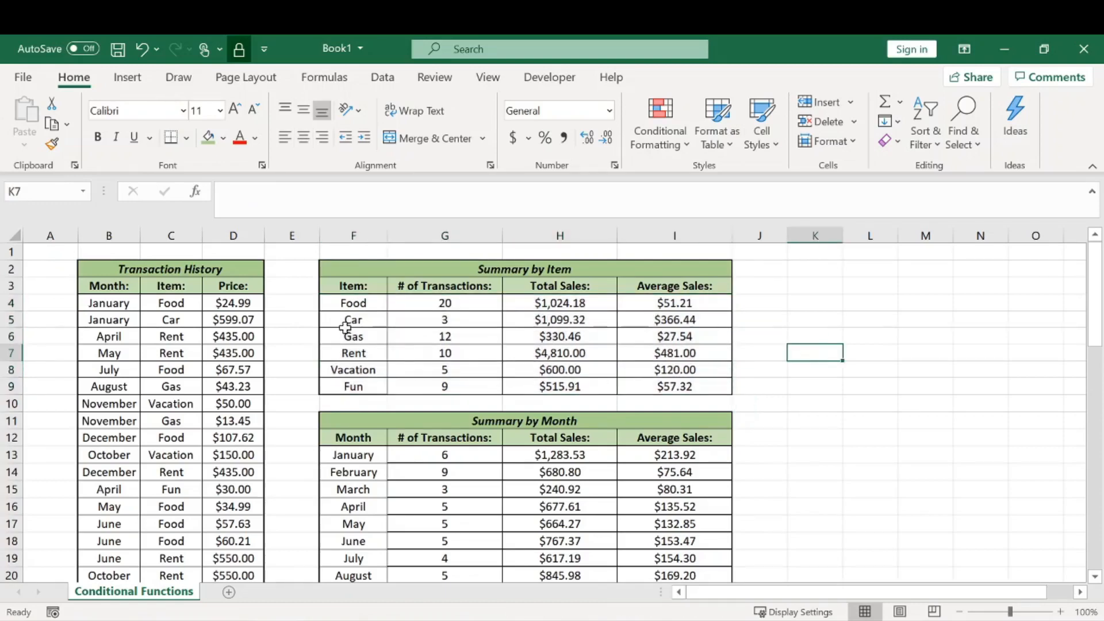
{"action": "left_click_drag", "start_coordinate": [375, 304], "coordinate": [674, 387]}
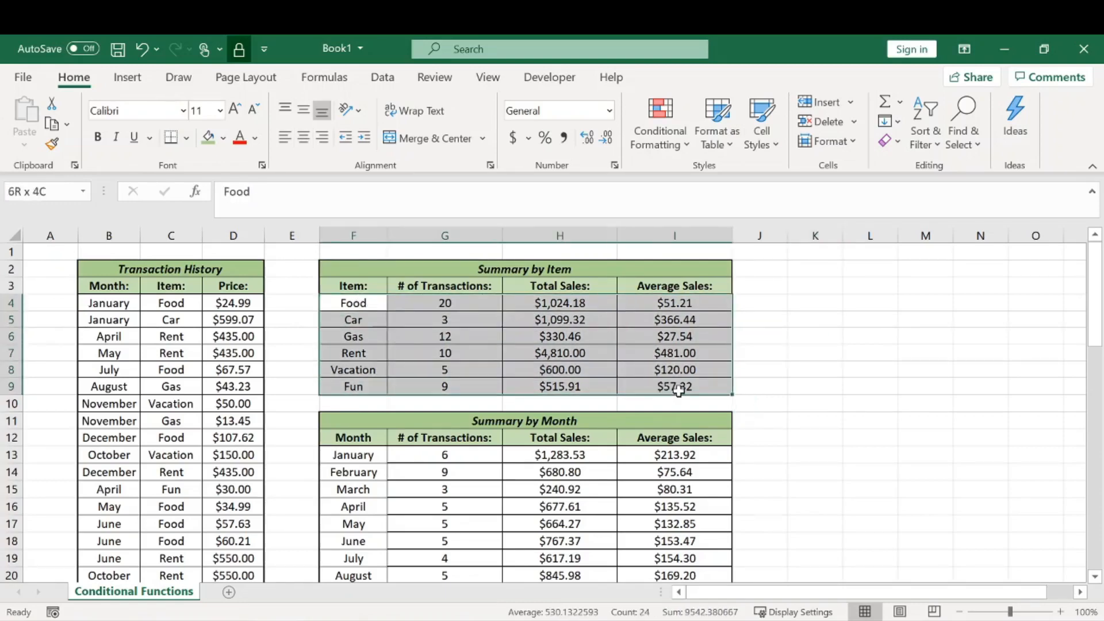
{"action": "left_click", "coordinate": [827, 367]}
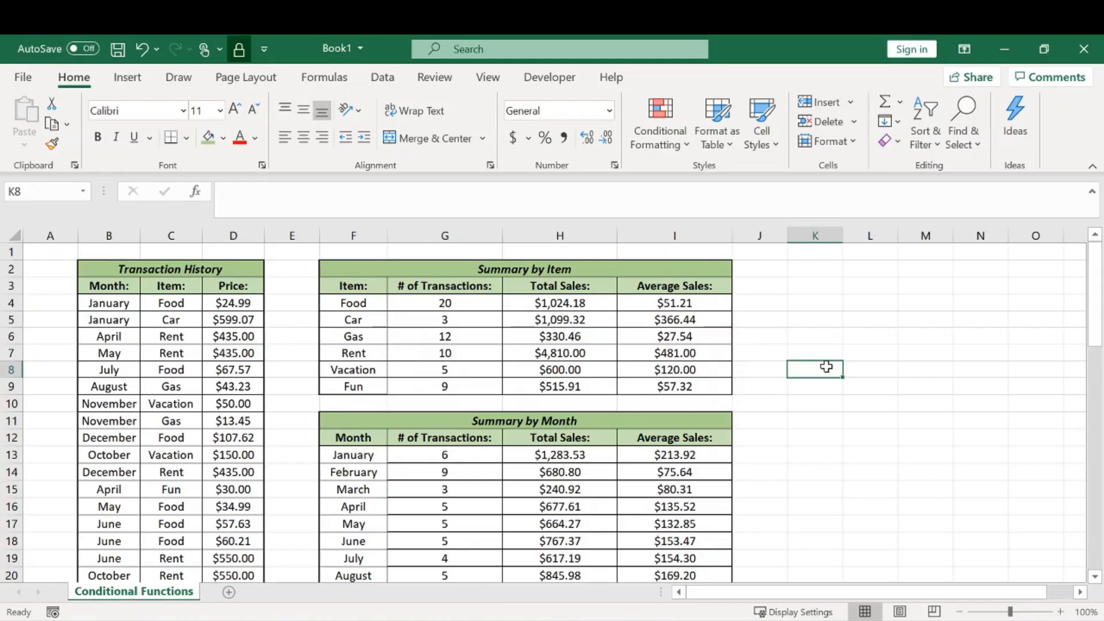